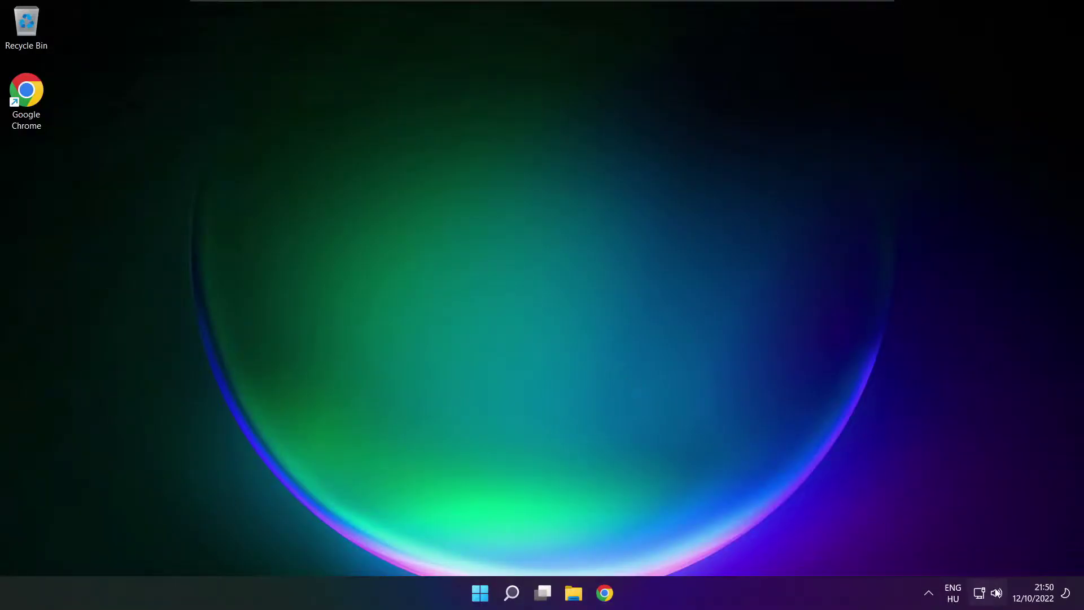
Switch sound output from CABLE Input to Speakers (High Definition Audio Device), then open the power menu
left_click(984, 593)
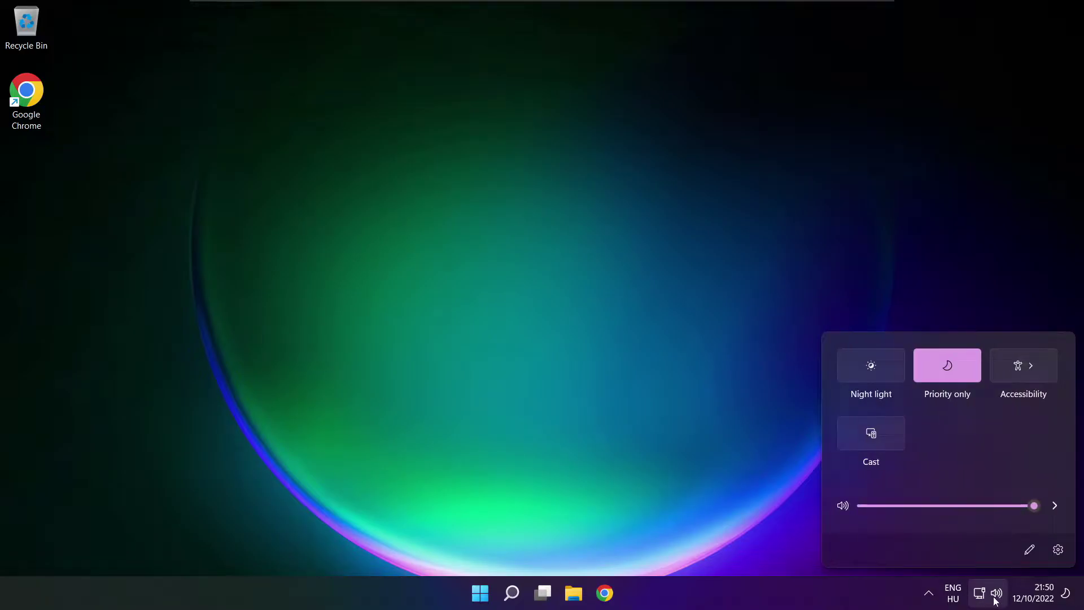
left_click(1055, 507)
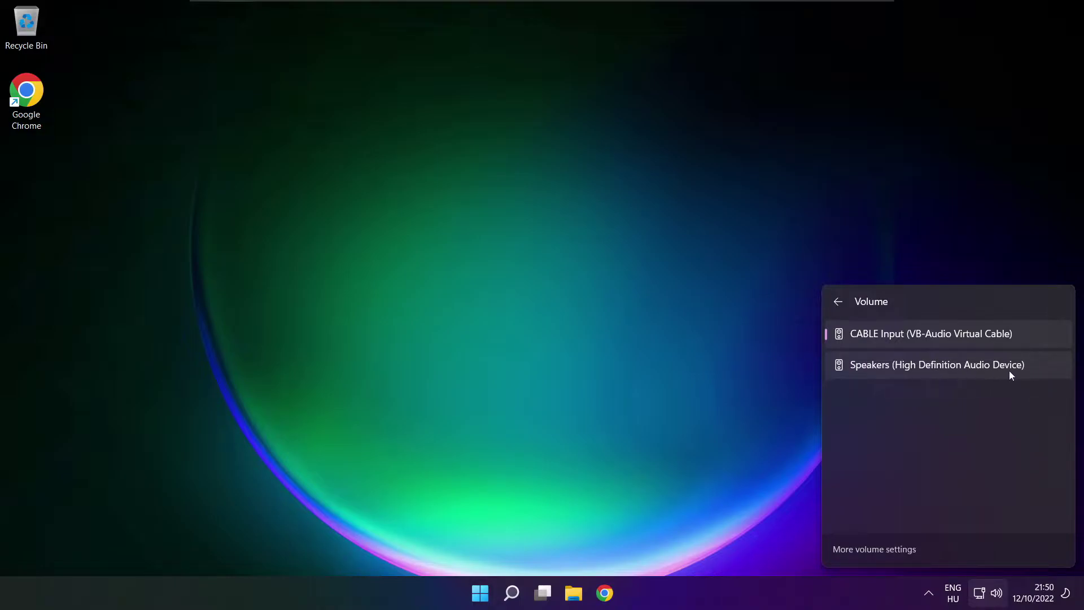
left_click(1035, 371)
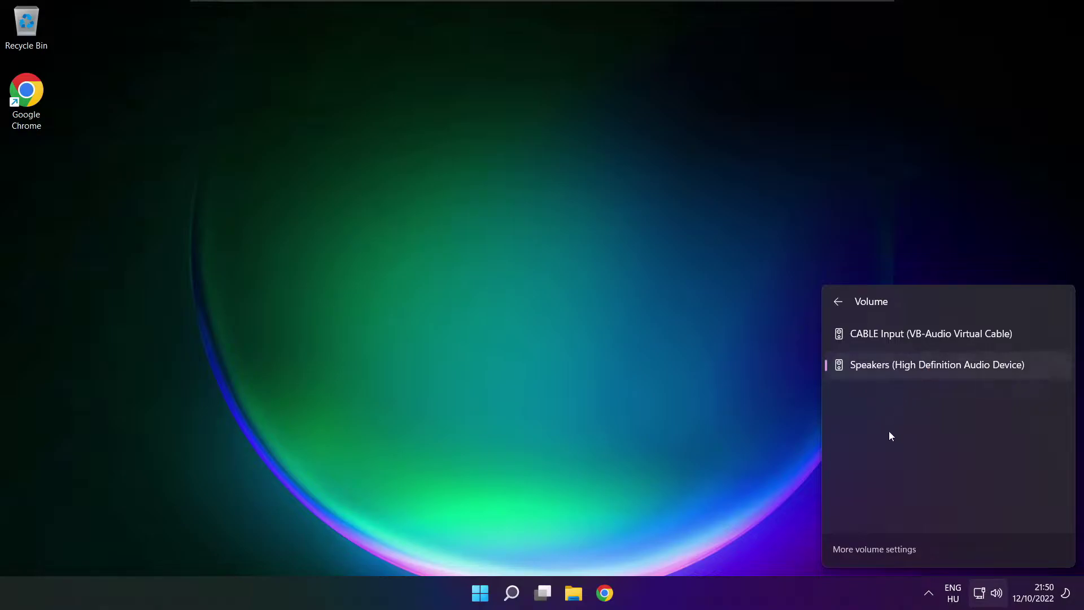
left_click(573, 329)
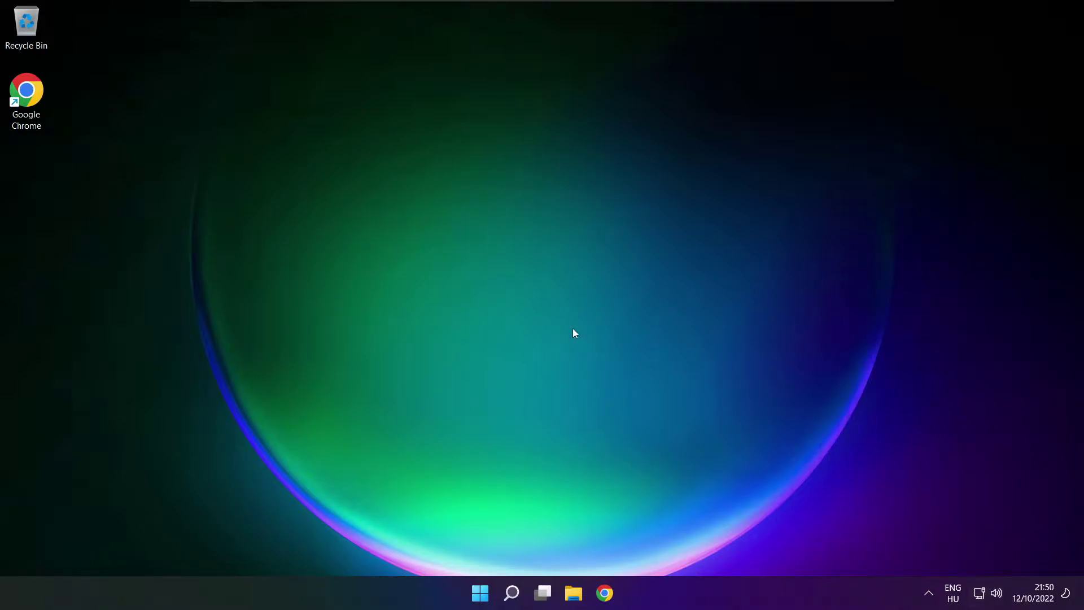
left_click(480, 593)
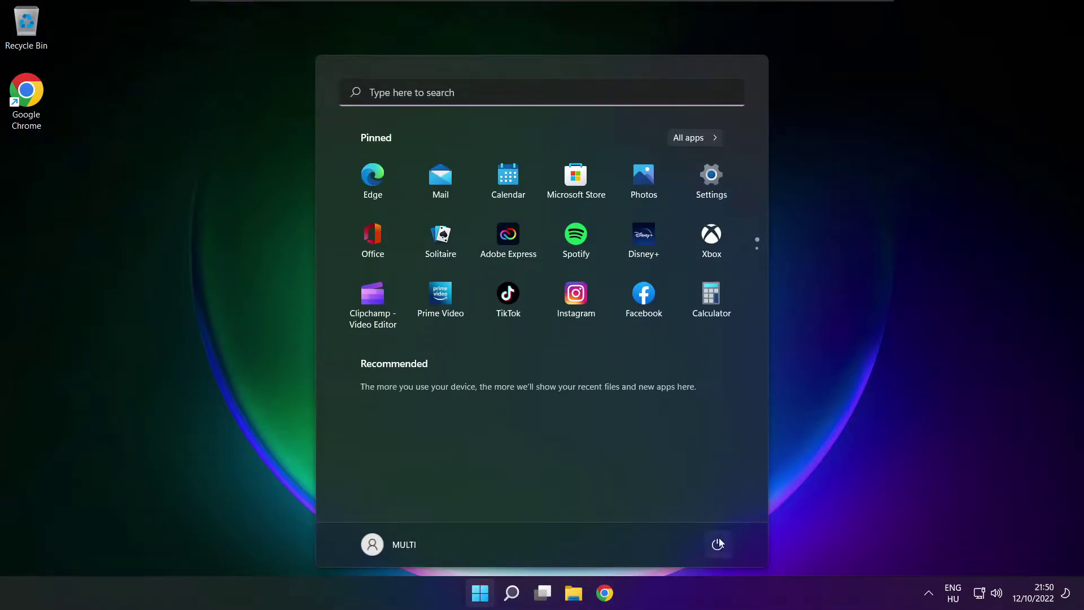
left_click(718, 544)
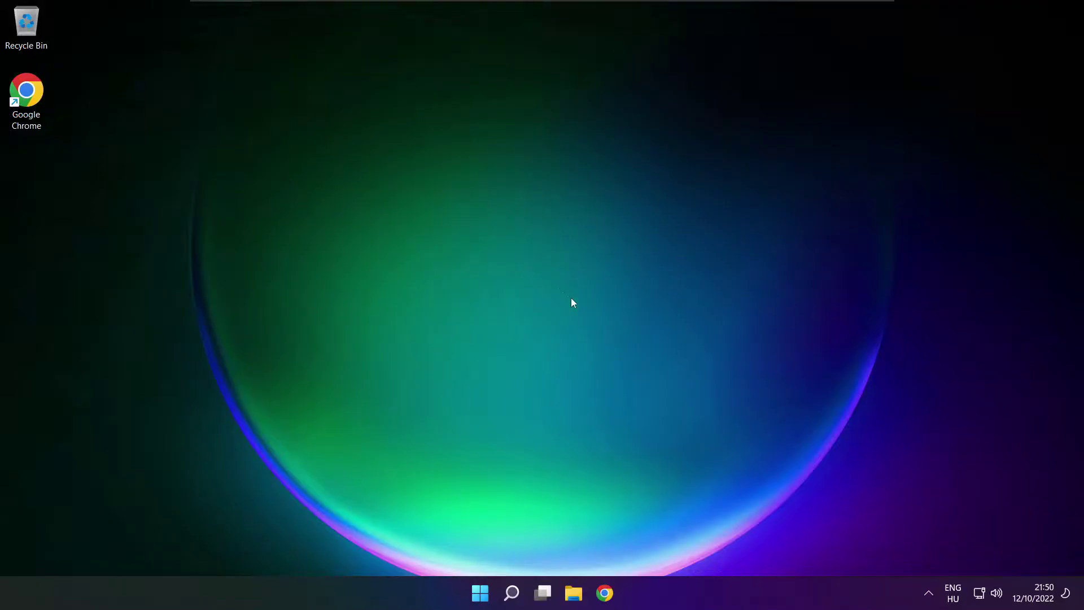
Open the Sound settings page and confirm Speakers as output at volume 100
left_click(998, 595)
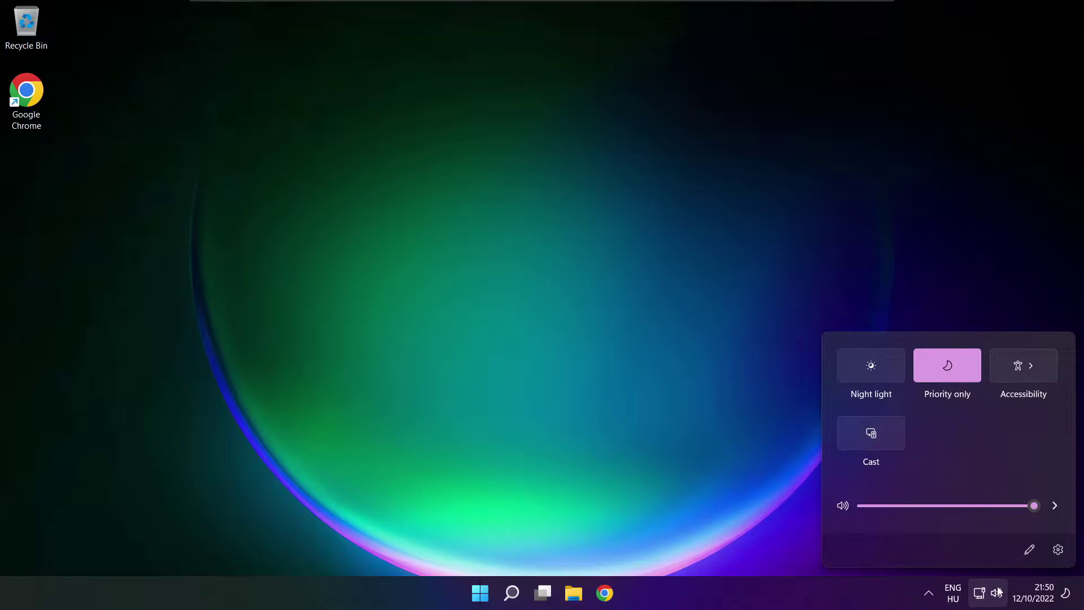
left_click(1056, 507)
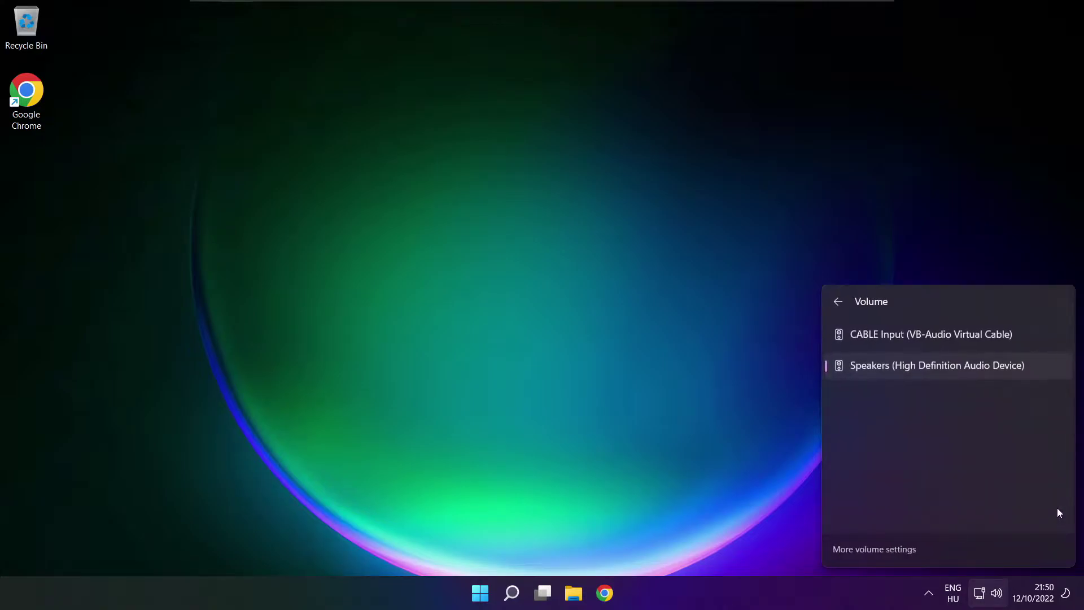
left_click(878, 551)
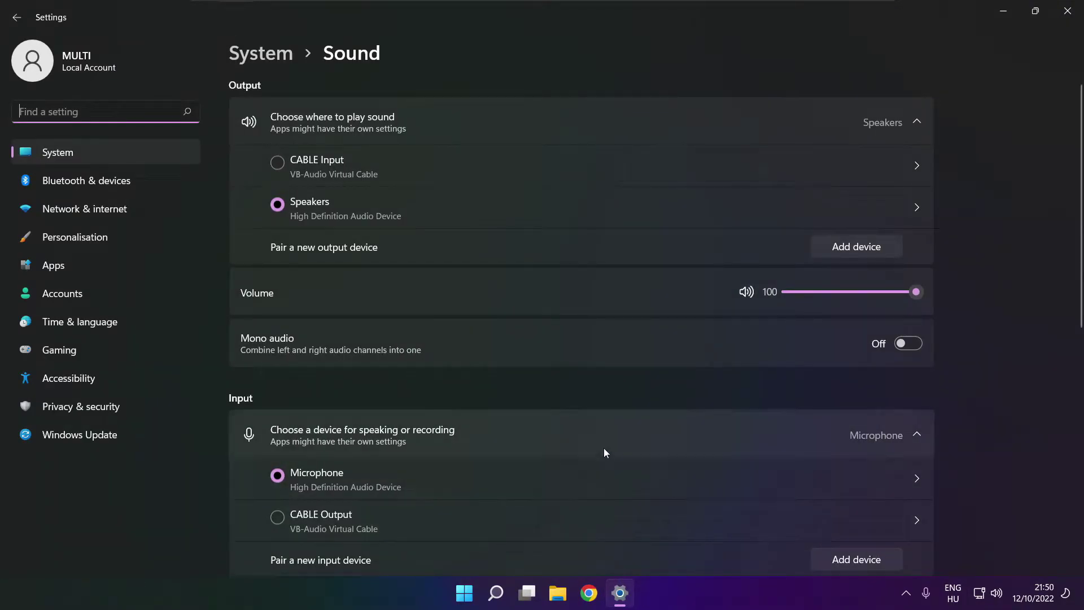
left_click(289, 207)
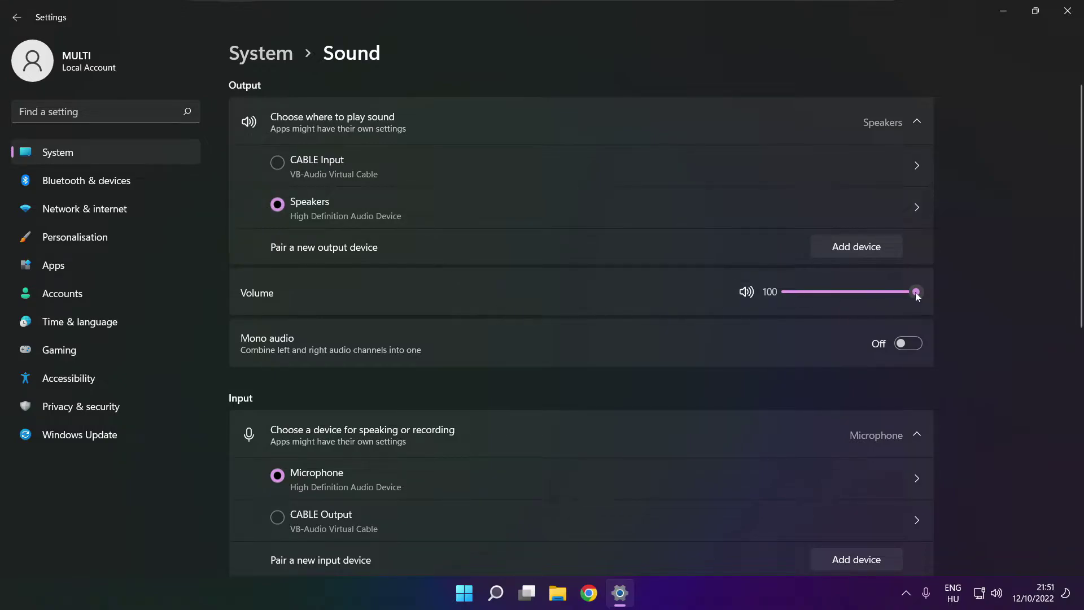
mouse_move(916, 292)
left_mouse_down()
mouse_move(839, 293)
mouse_move(933, 297)
left_mouse_up()
left_click_drag(1079, 287, 1076, 472)
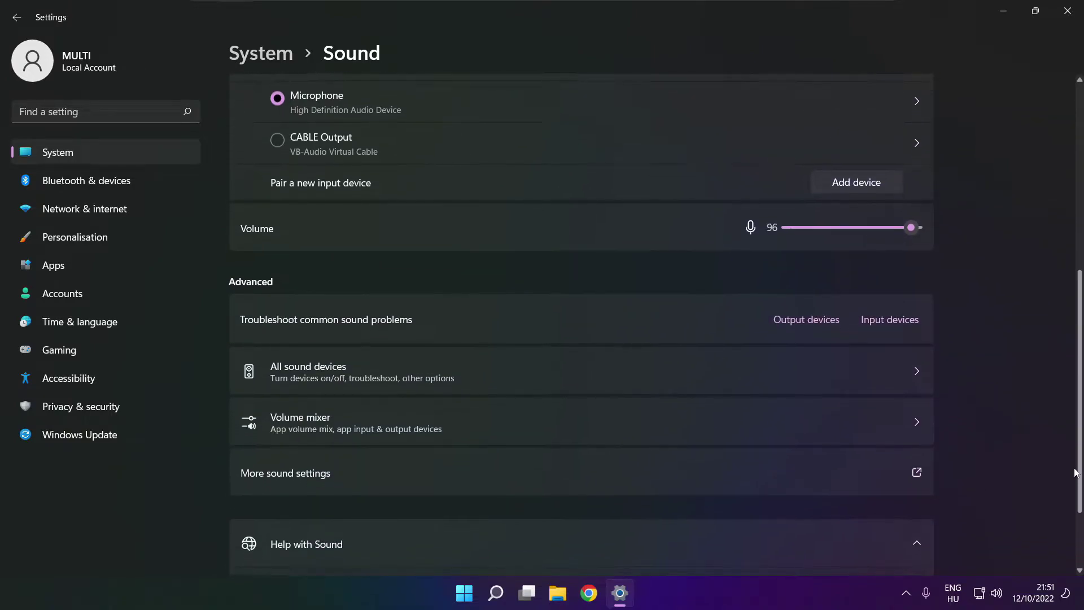
In the classic Sound panel's Playback list, disable CABLE Input and select Speakers
left_click(446, 482)
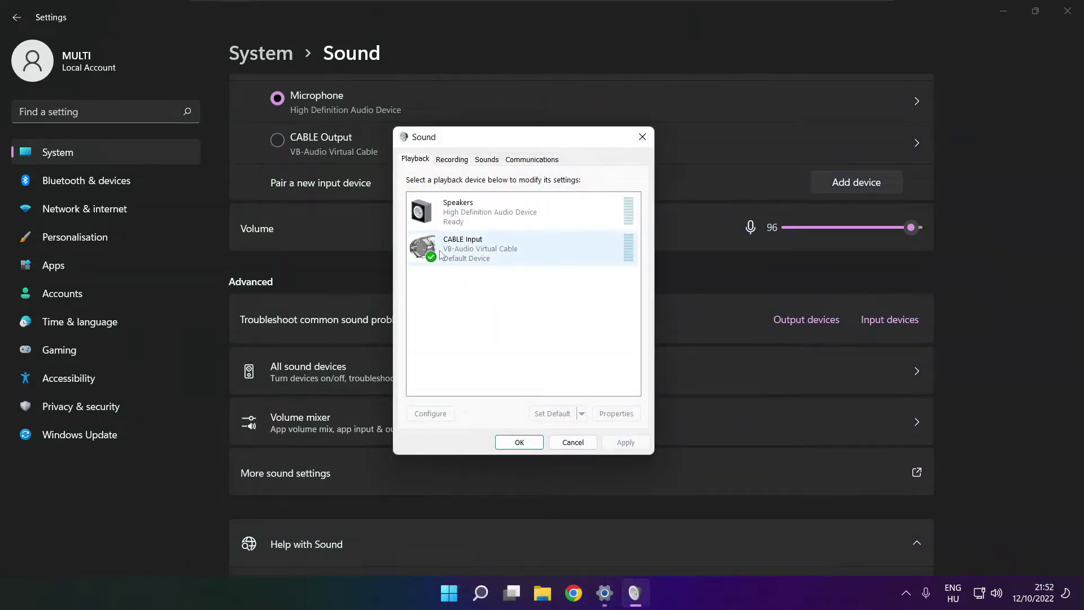
left_click(551, 261)
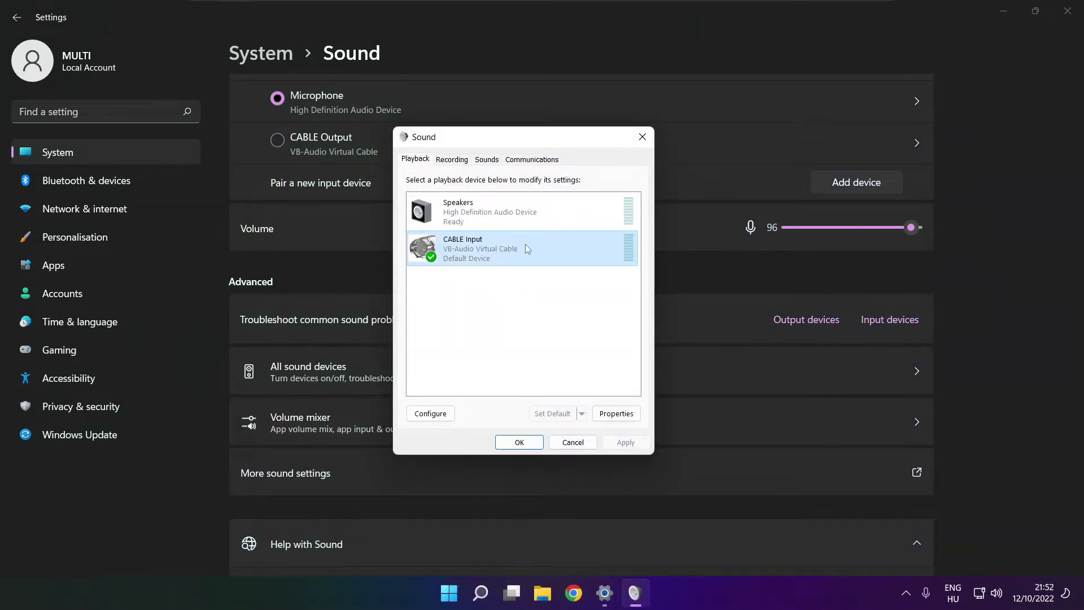
right_click(574, 248)
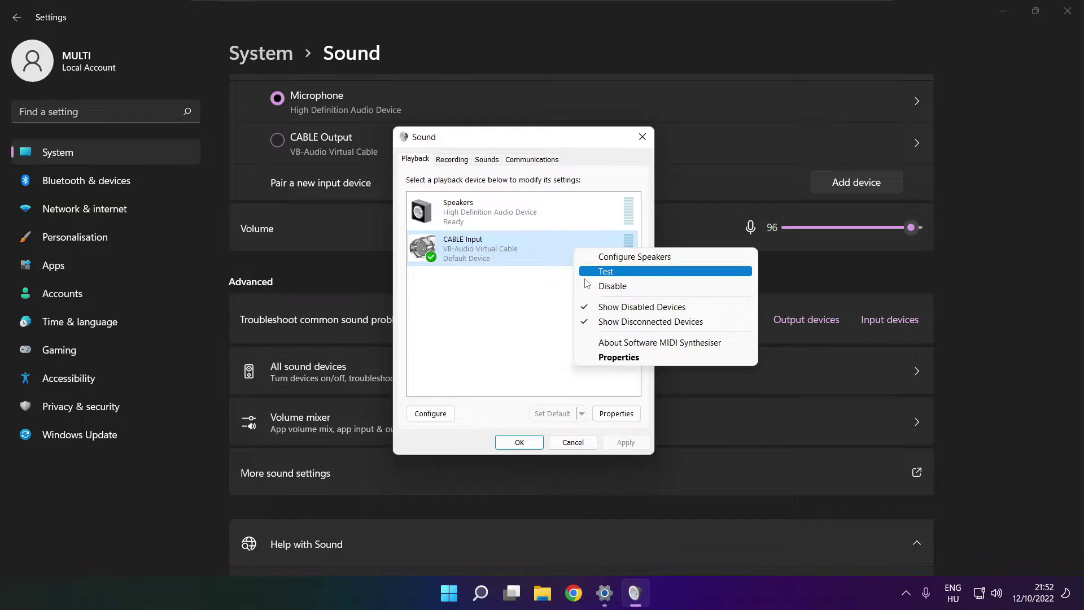
left_click(627, 288)
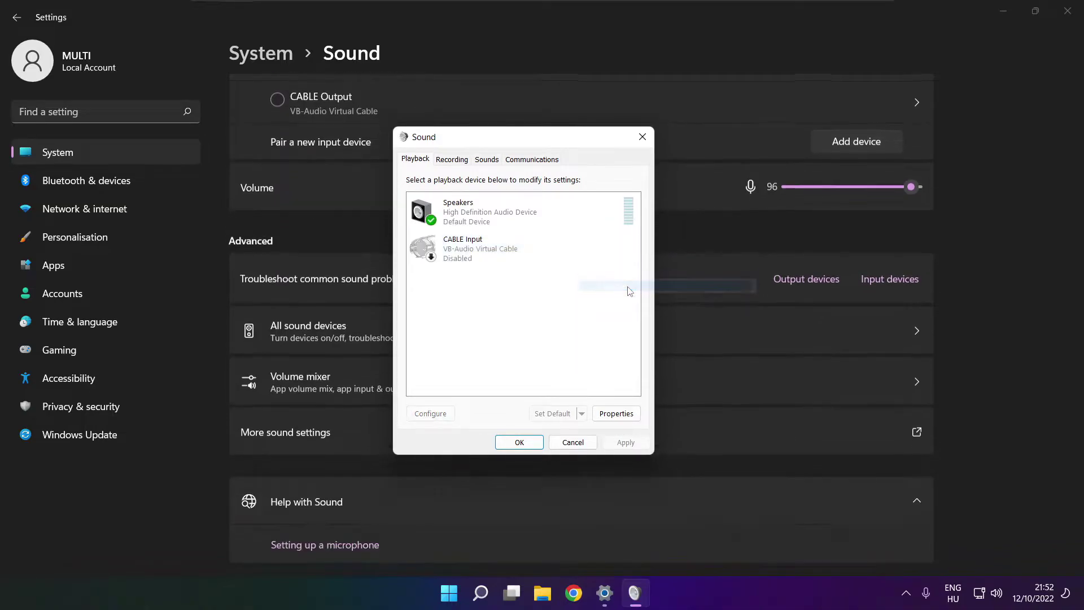
left_click(509, 224)
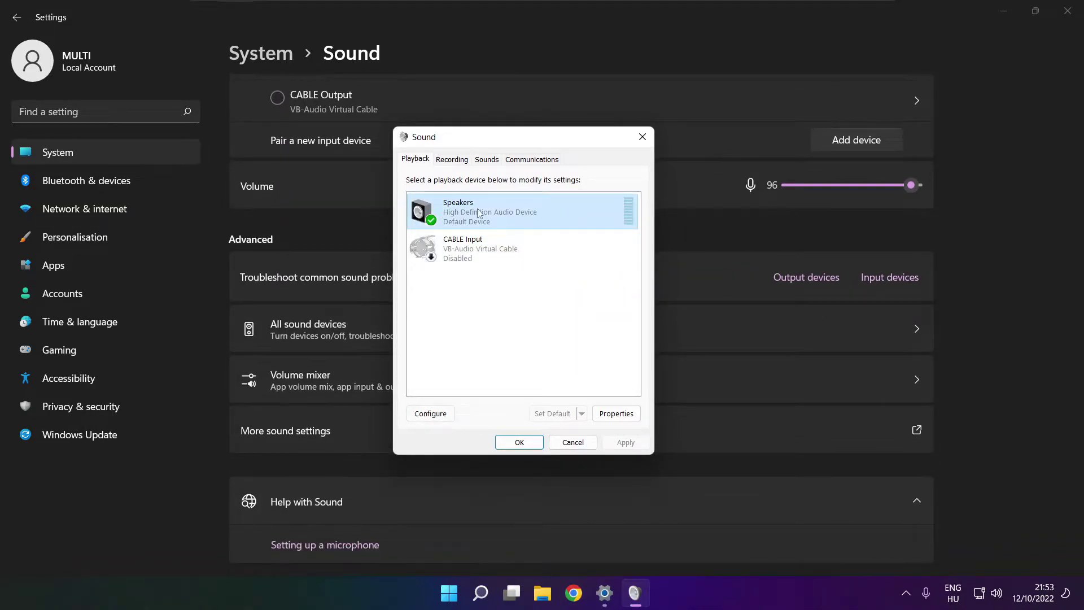
right_click(525, 216)
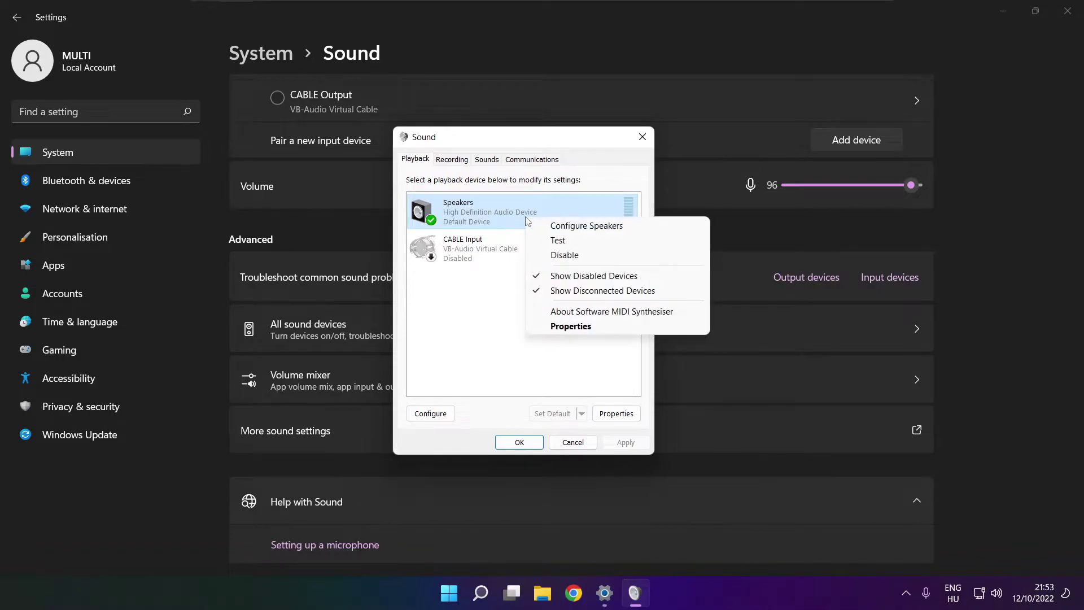
Run Speaker Setup with the 7.1 Surround layout through to Finish
left_click(599, 227)
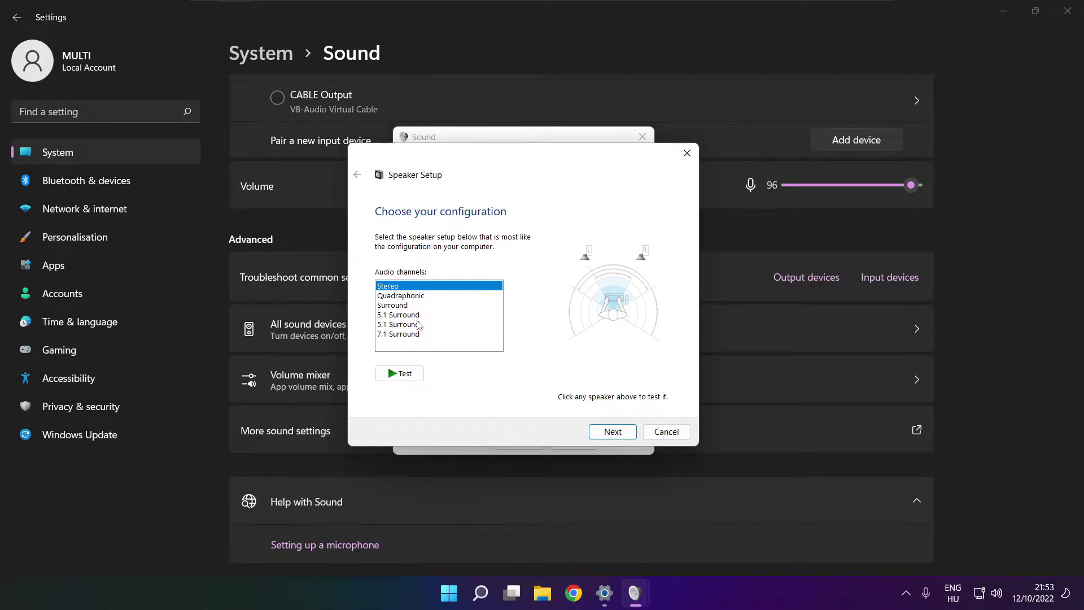
left_click(404, 335)
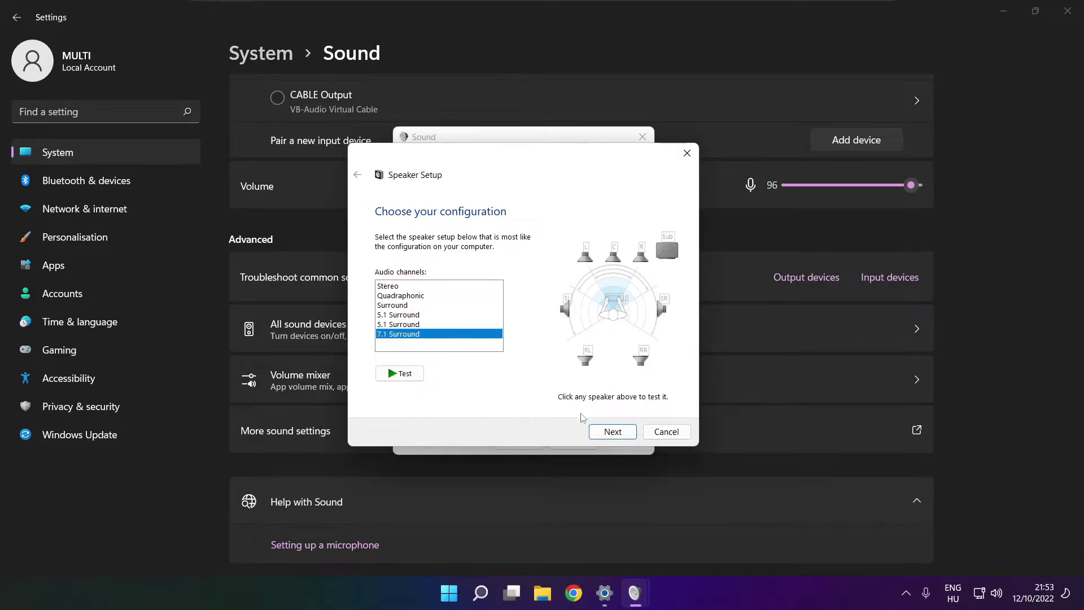
left_click(613, 432)
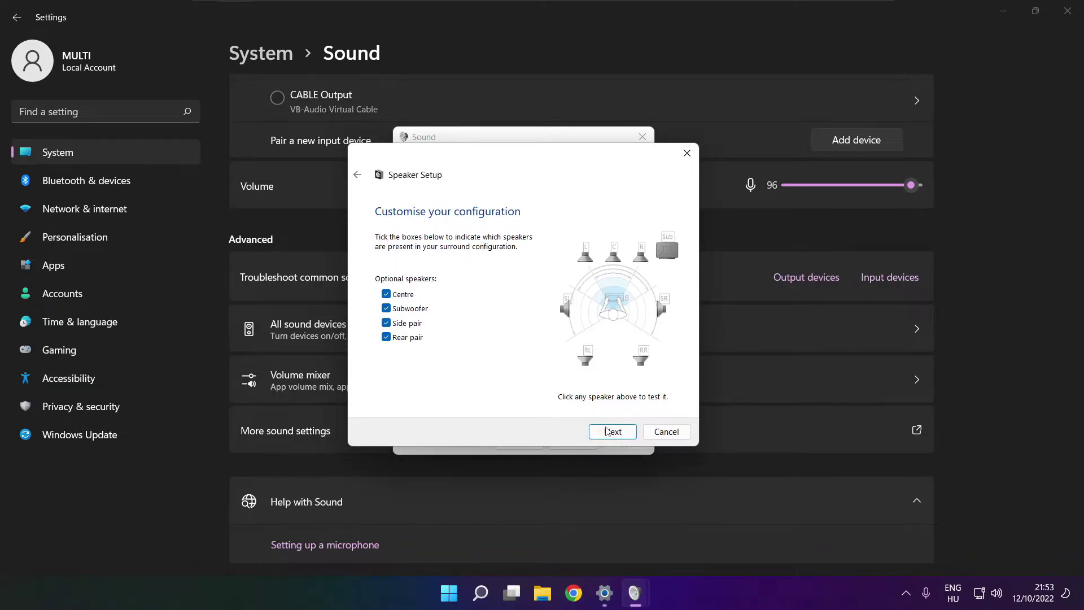
left_click(610, 432)
left_click(609, 433)
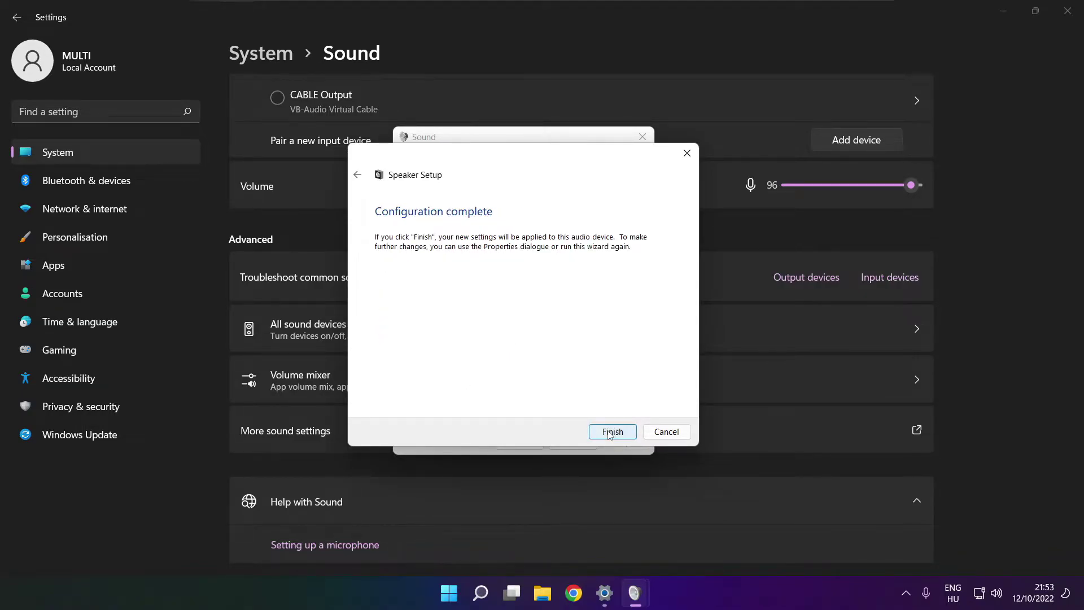
left_click(609, 433)
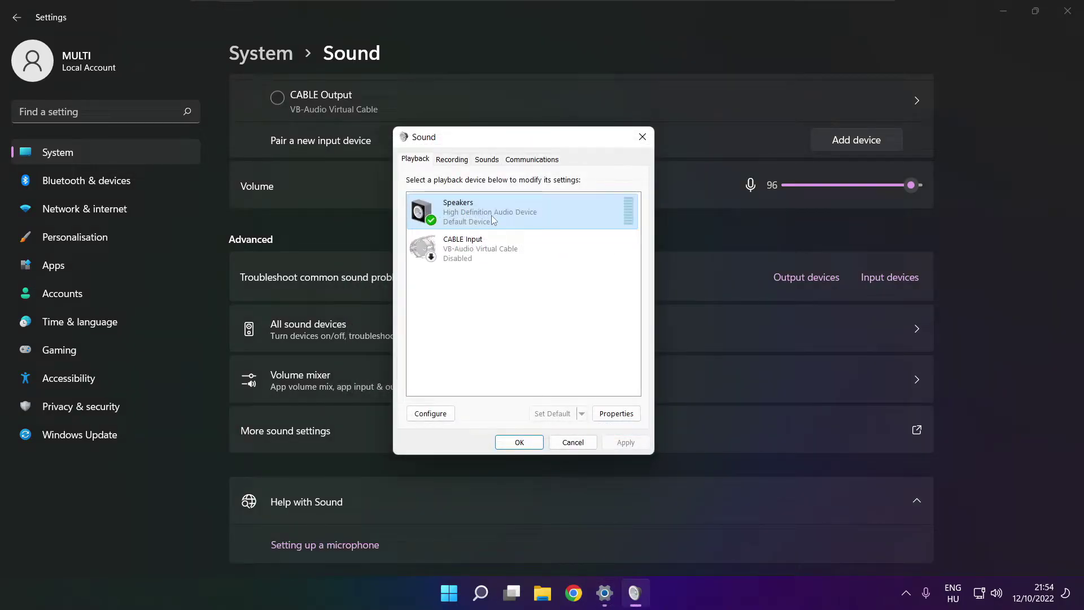
Turn off all audio enhancements in Speakers Properties and apply
left_click(616, 413)
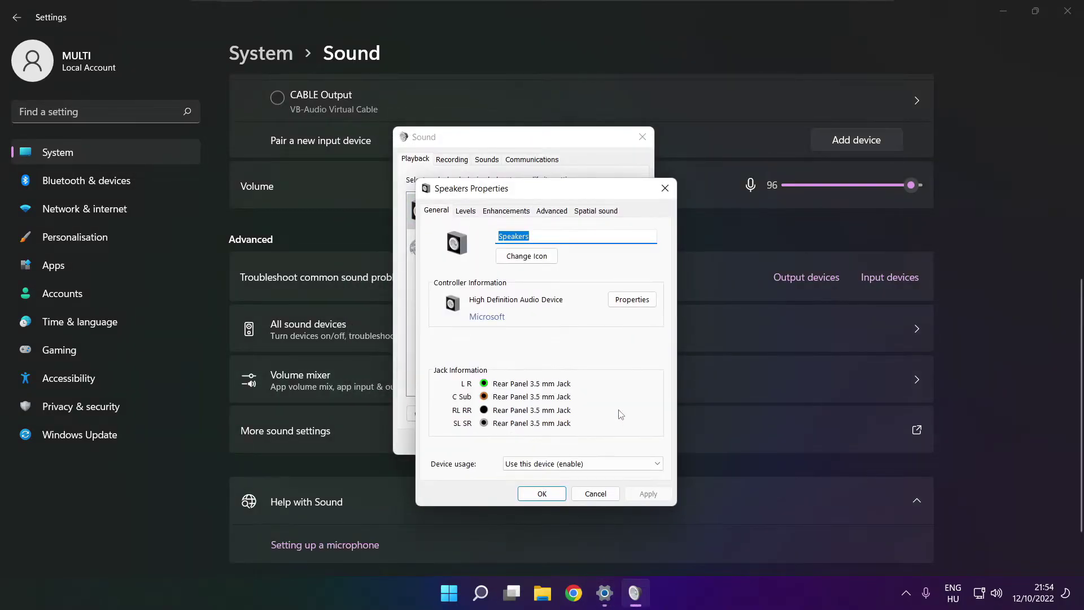
left_click_drag(507, 194, 485, 160)
left_click(449, 176)
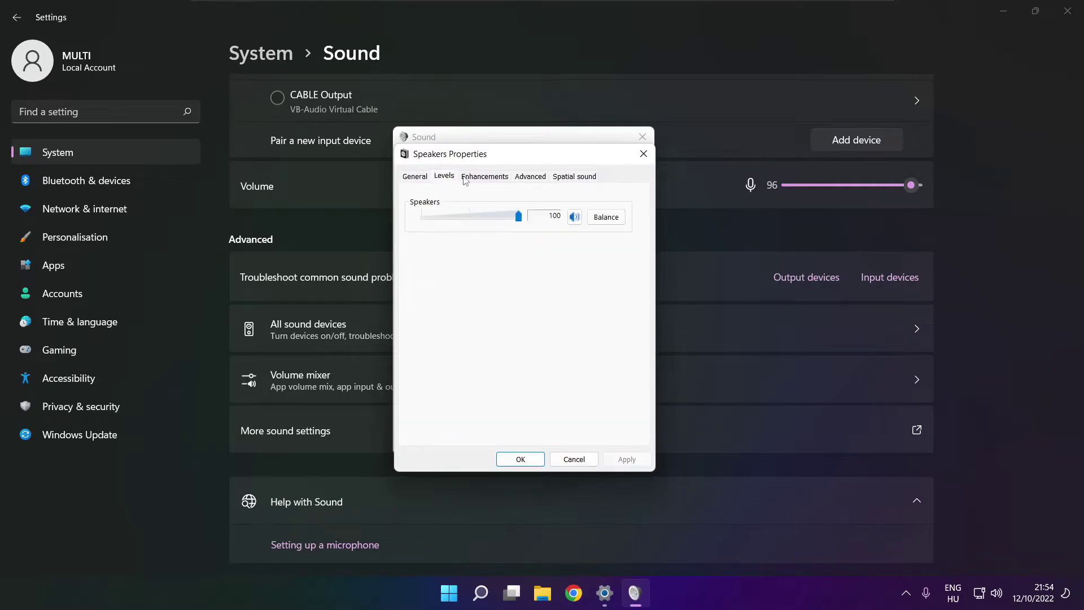
left_click(477, 178)
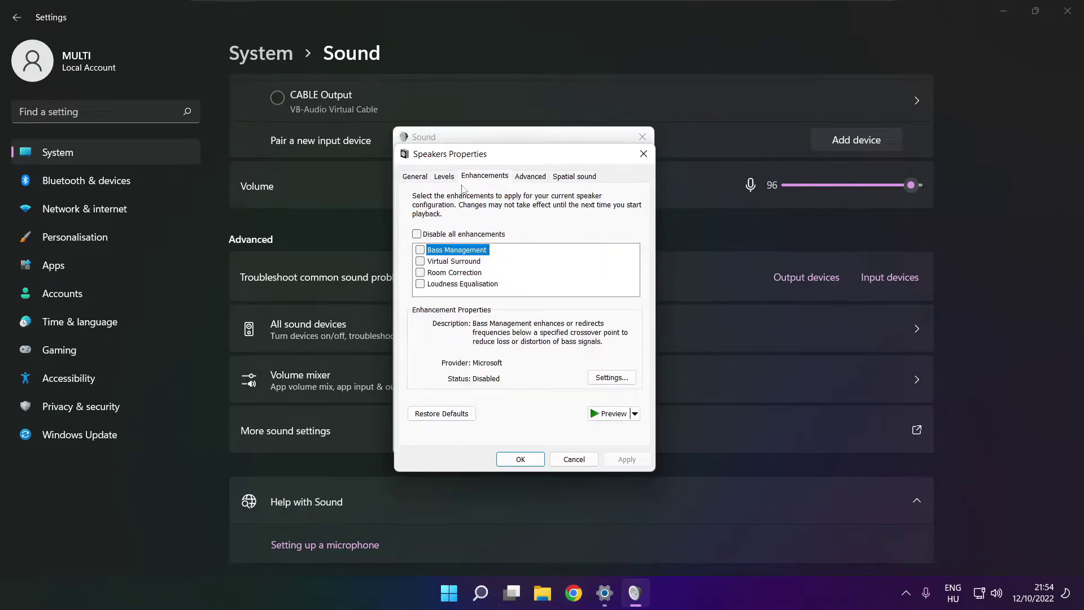
left_click(417, 235)
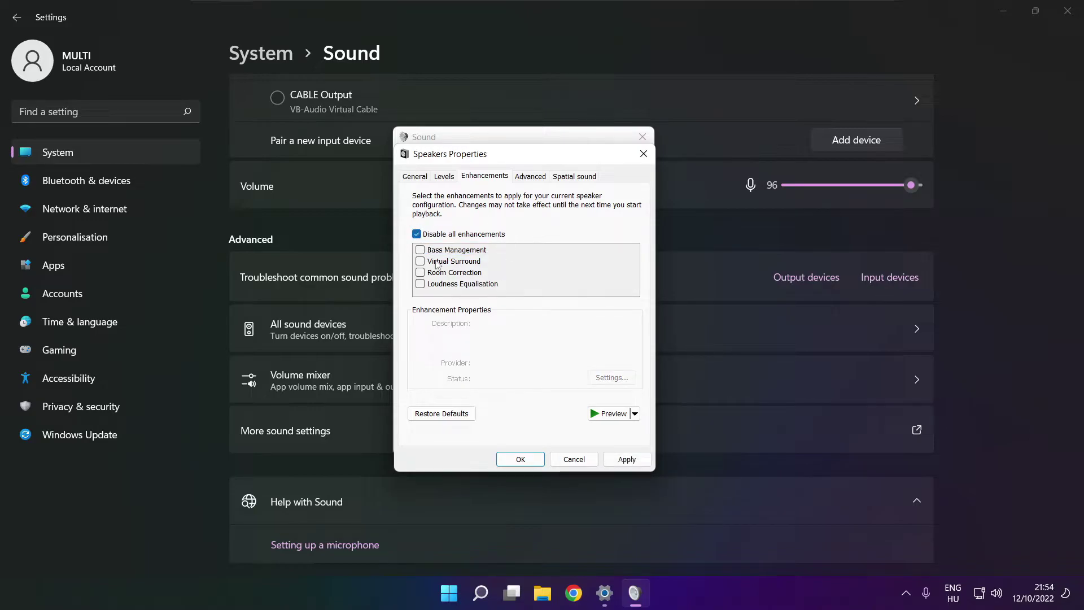
left_click(627, 460)
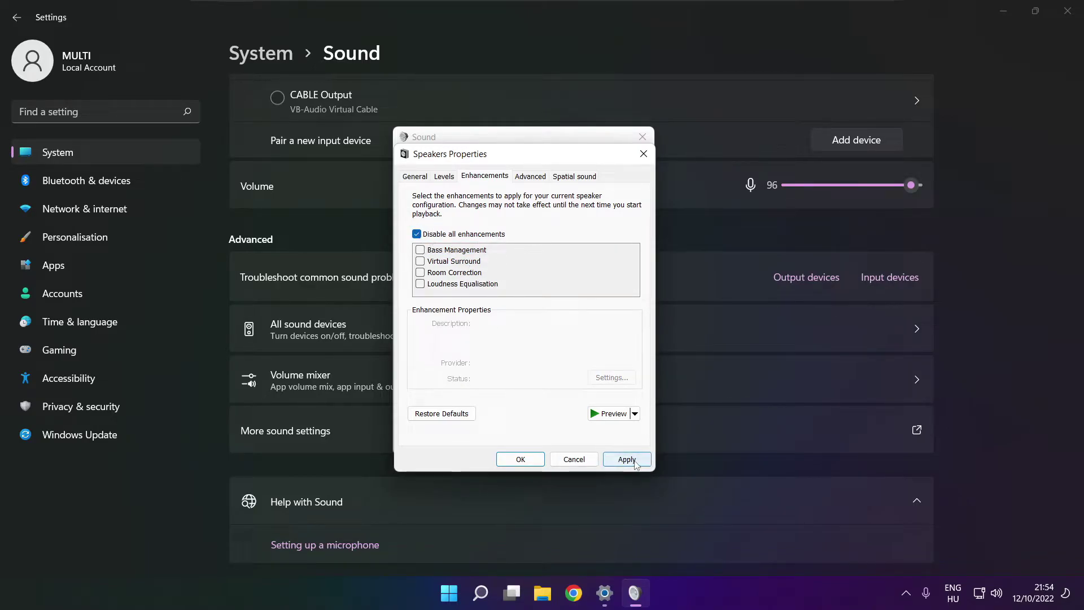
Keep the default format at 16 bit, 48000 Hz and save both sound dialogs
left_click(528, 178)
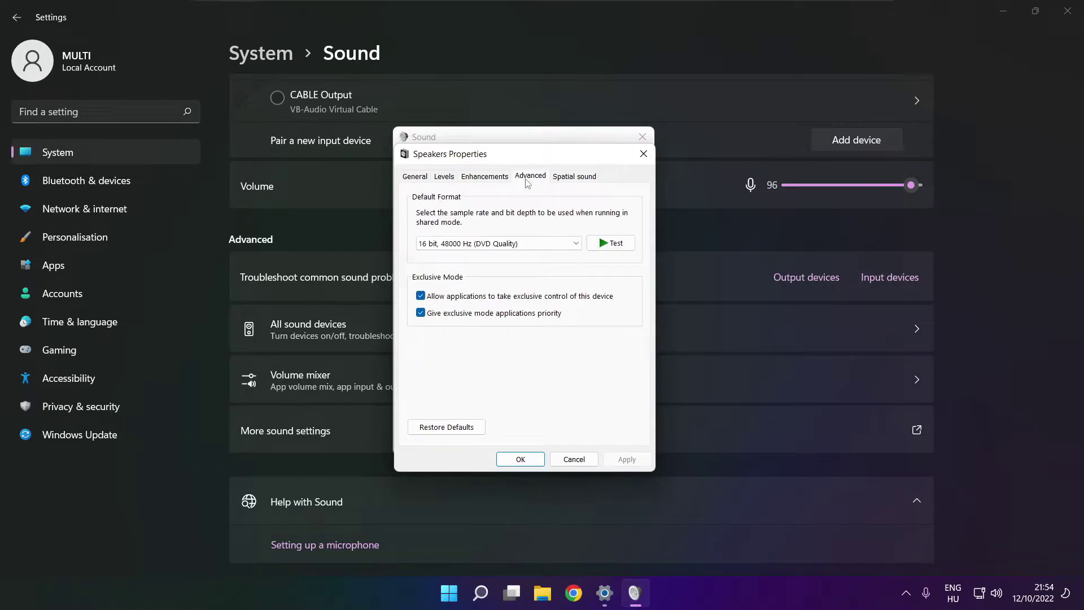
left_click(575, 244)
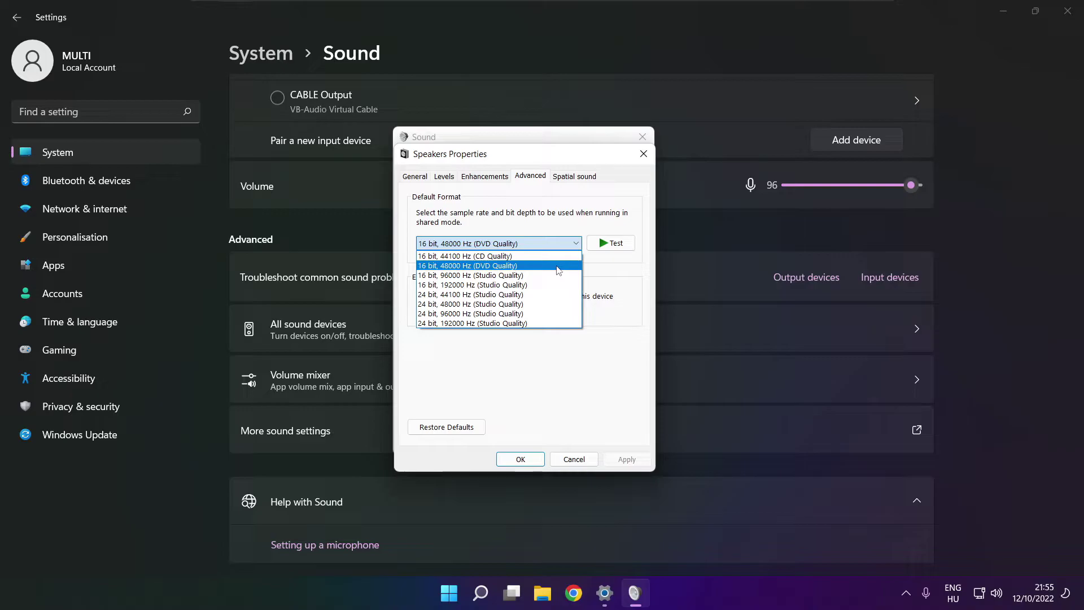
left_click(558, 266)
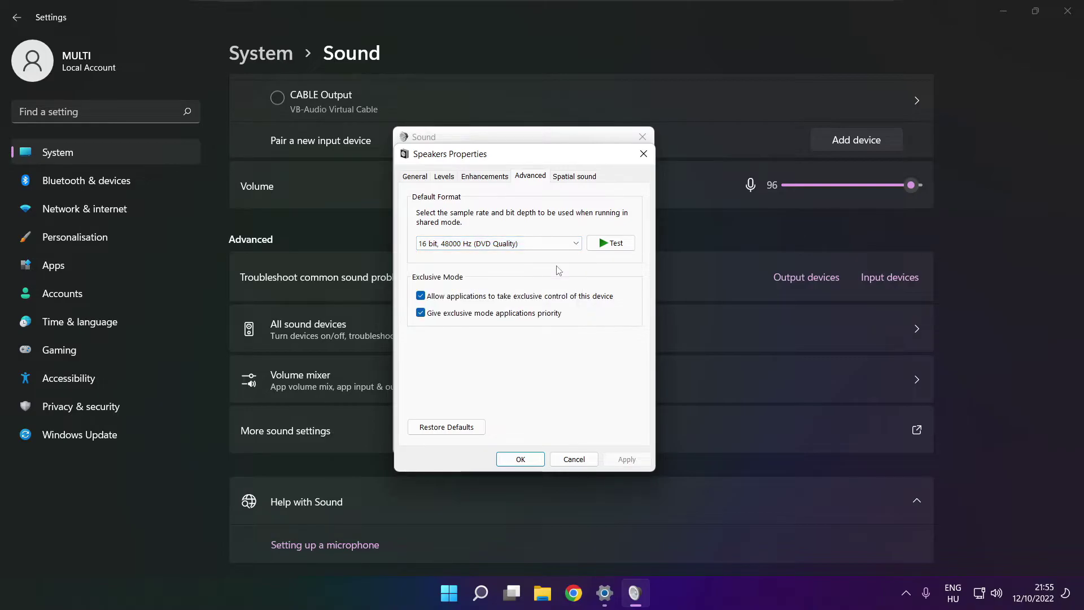
left_click(521, 459)
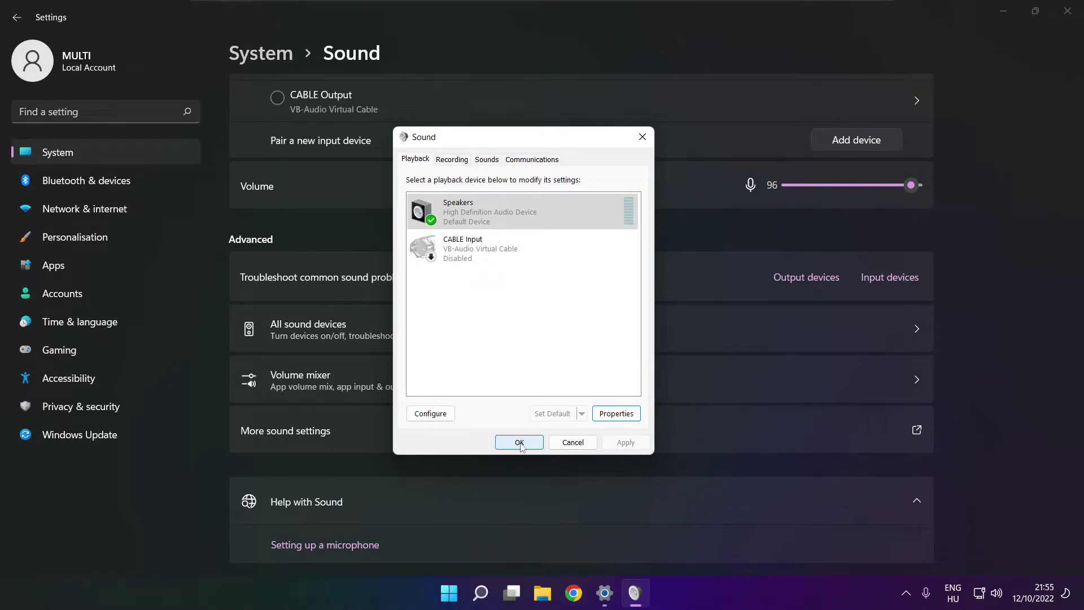
left_click(519, 443)
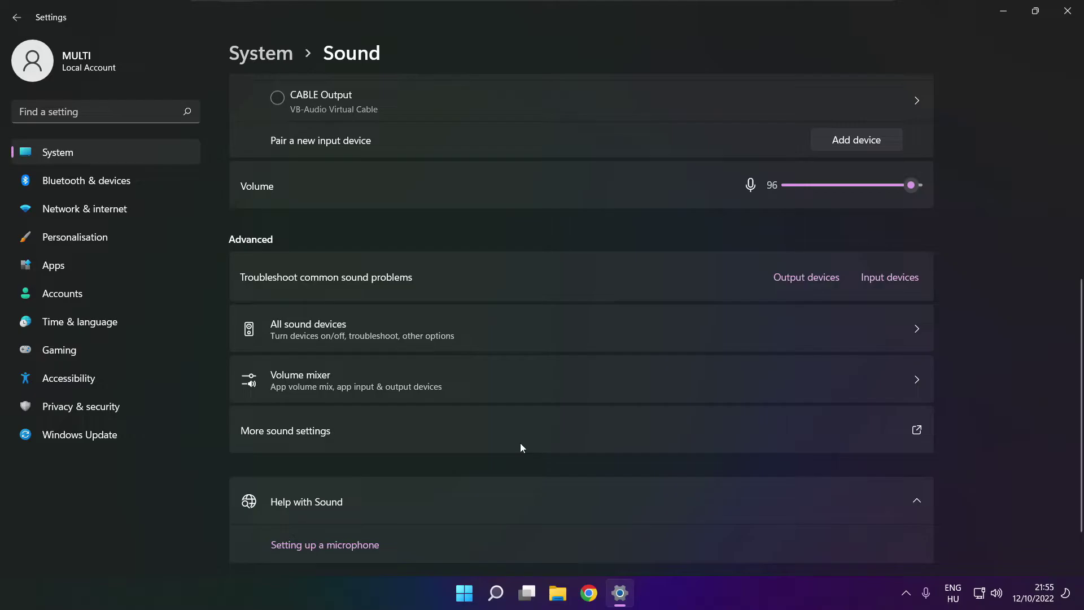
Close Settings and restart the PC from the Start power menu
left_click(1067, 11)
left_click(480, 593)
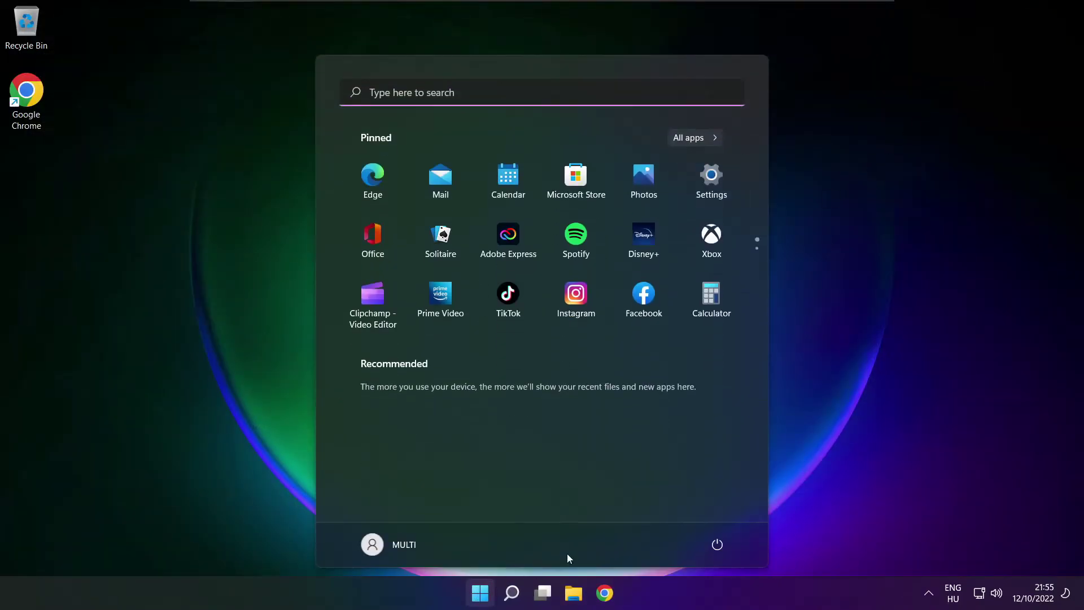
left_click(716, 544)
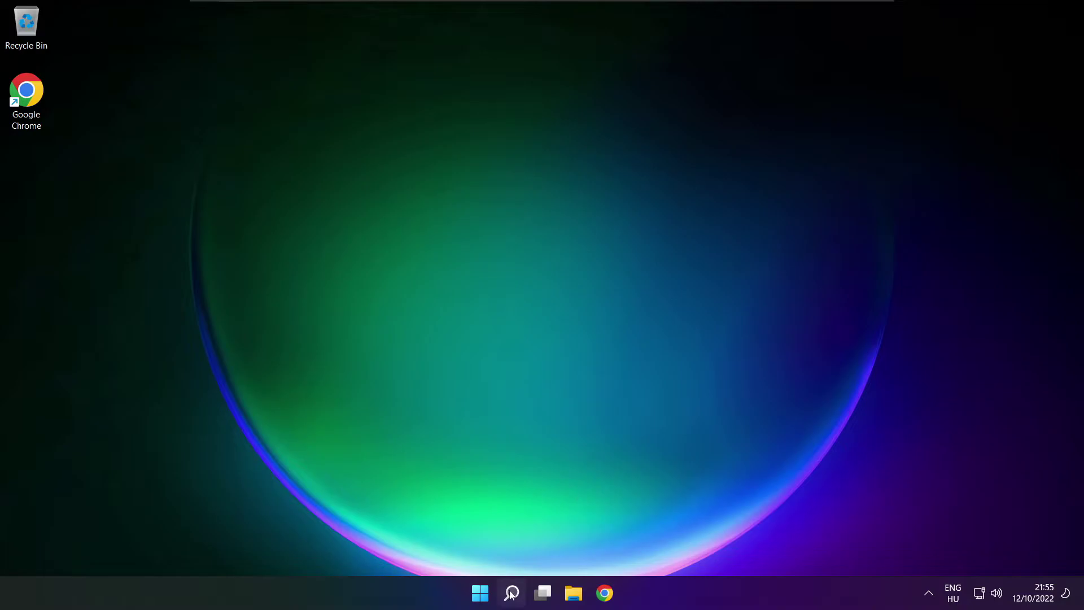
Search for 'device manager', launch it, and center its window on screen
left_click(511, 593)
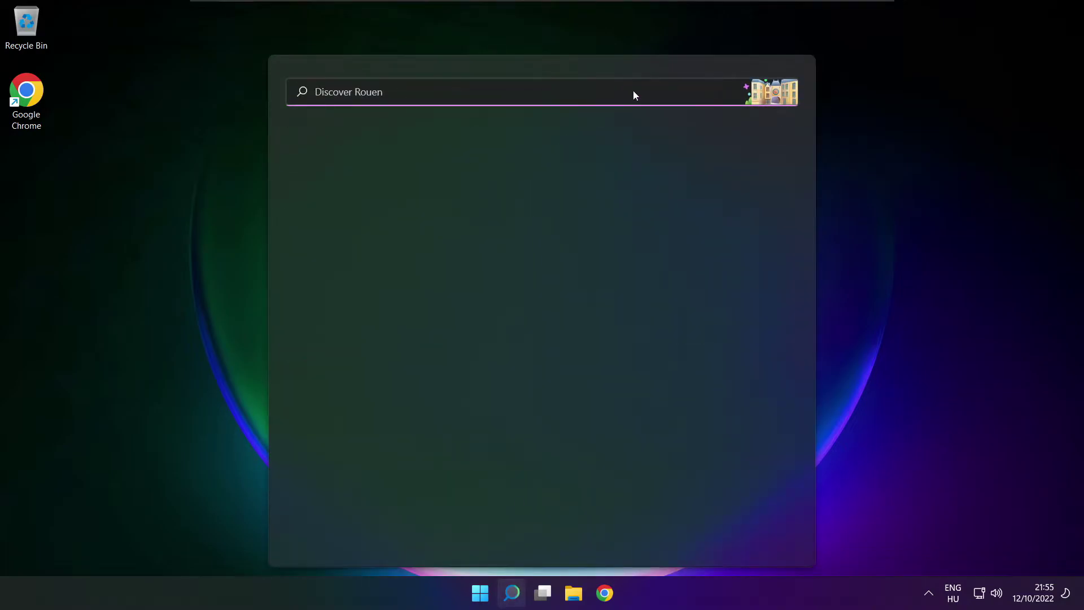
type("dev")
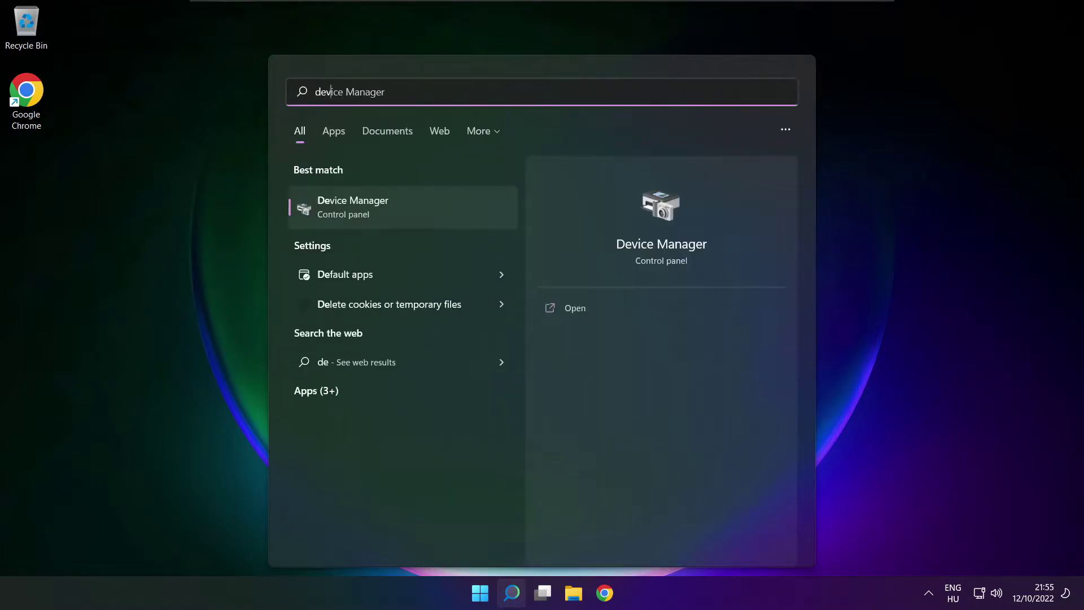
type("ice manager")
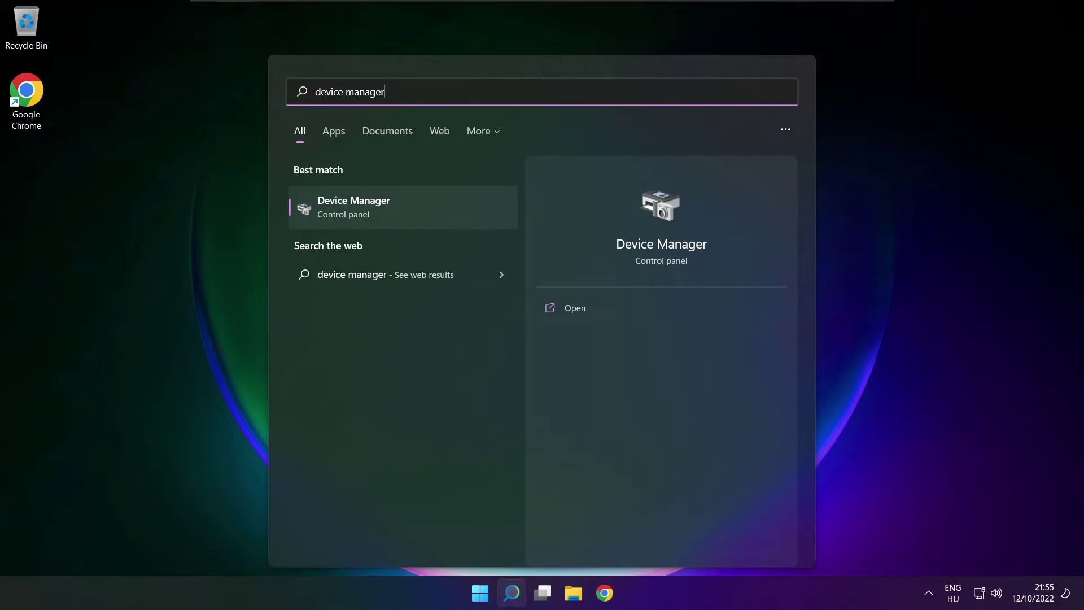
left_click(419, 207)
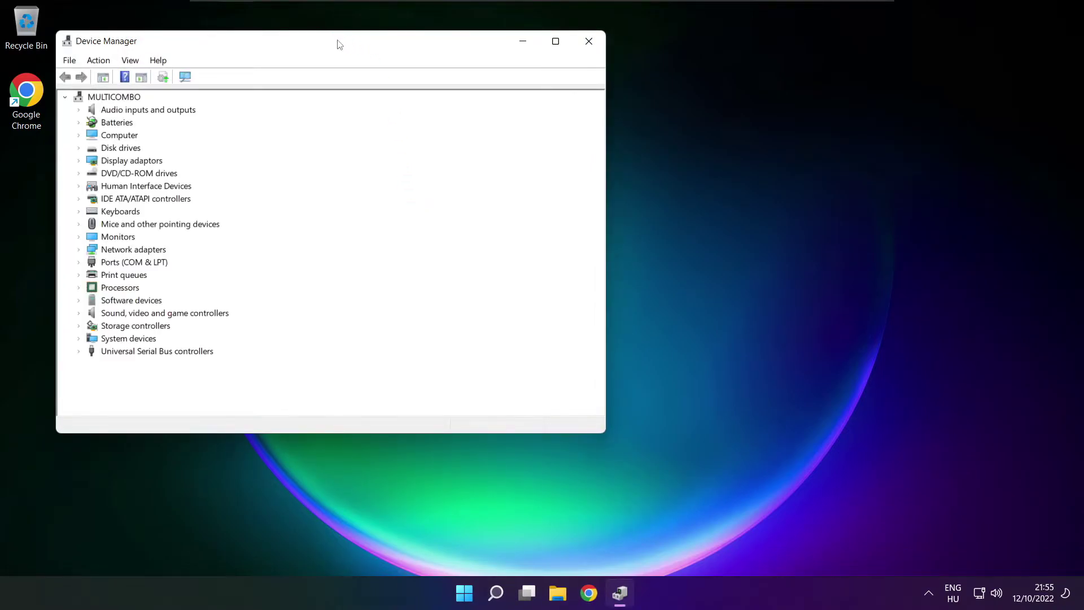
left_click_drag(337, 41, 568, 101)
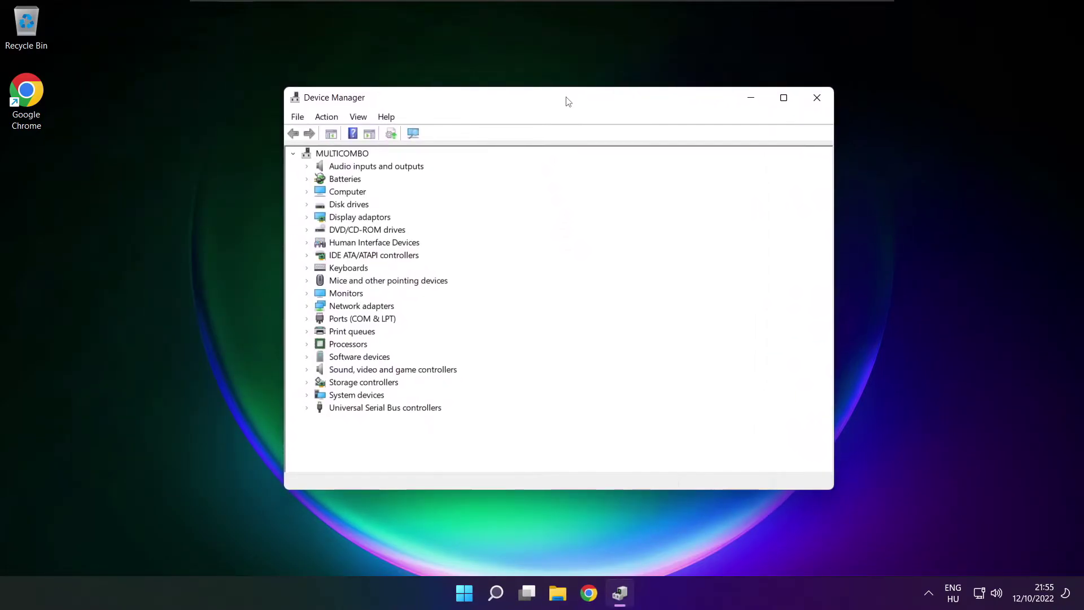
Open Update driver for the High Definition Audio Device under Sound, video and game controllers
left_click(315, 372)
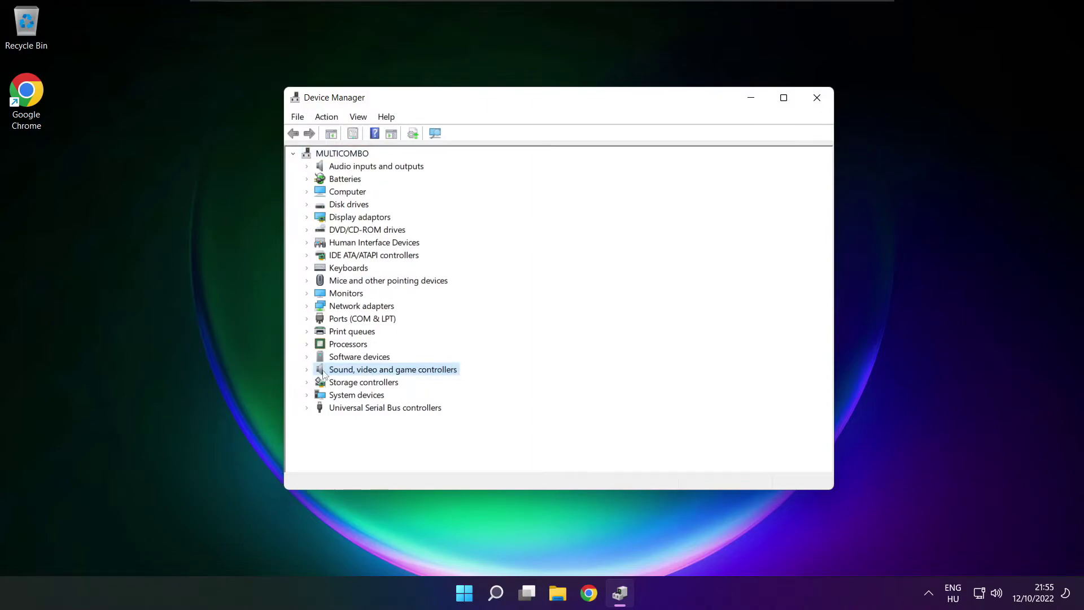
left_click(310, 369)
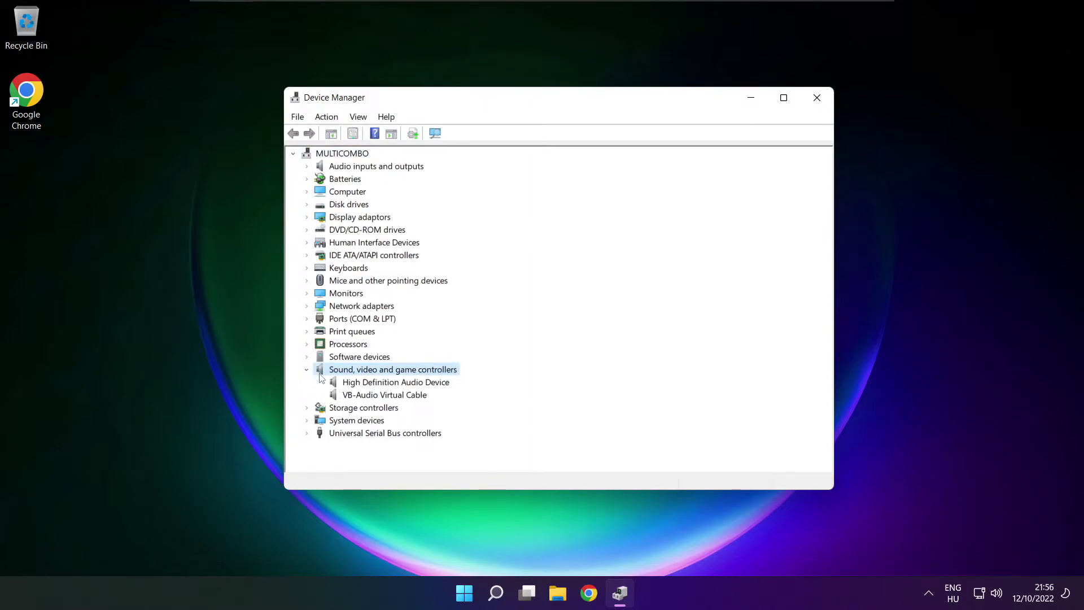
left_click(334, 383)
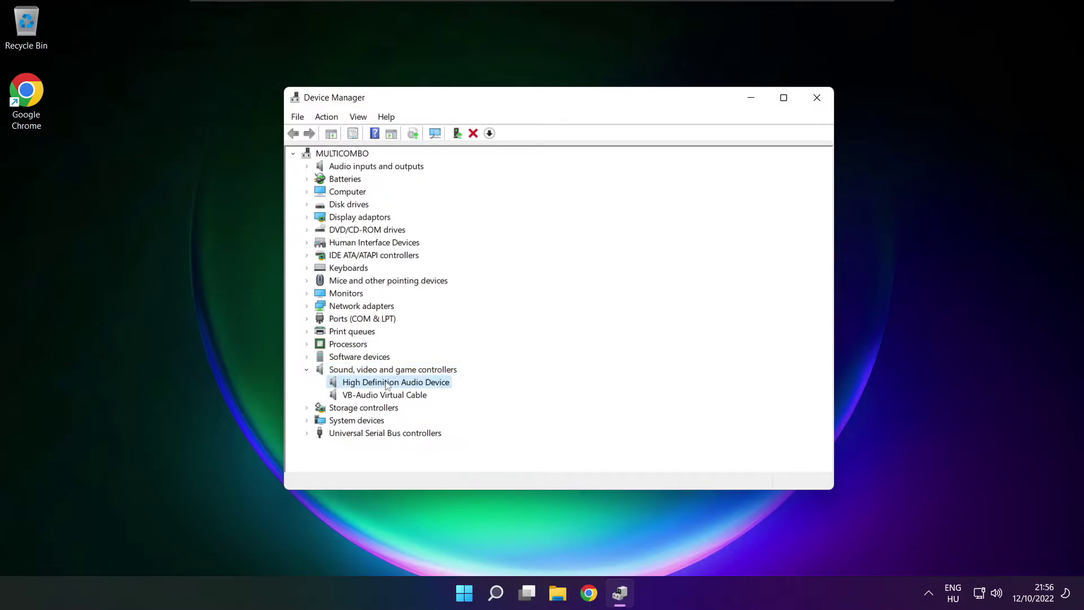
right_click(387, 385)
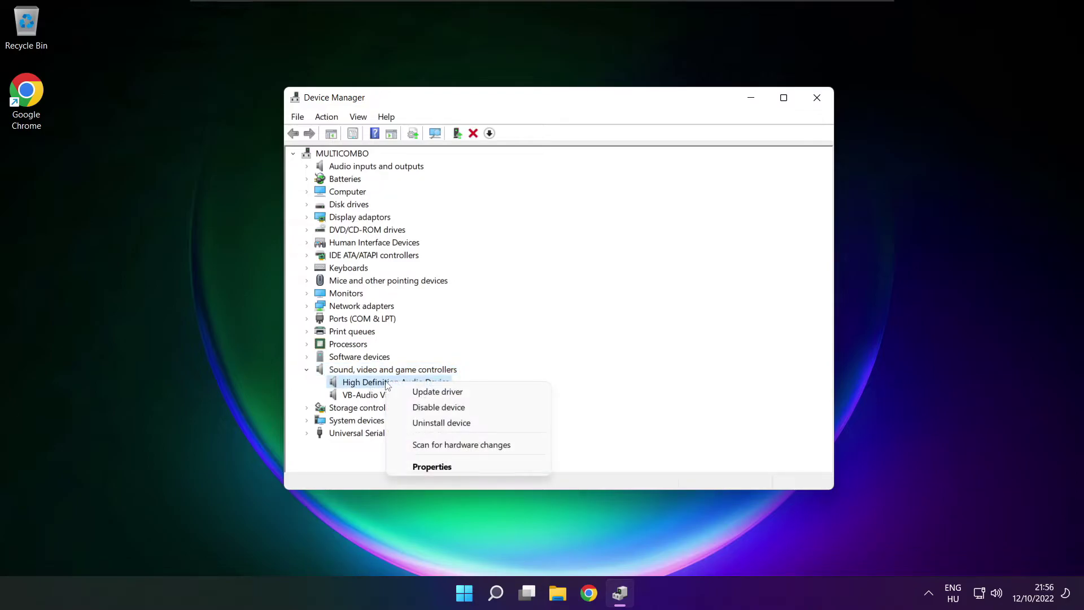
left_click(489, 392)
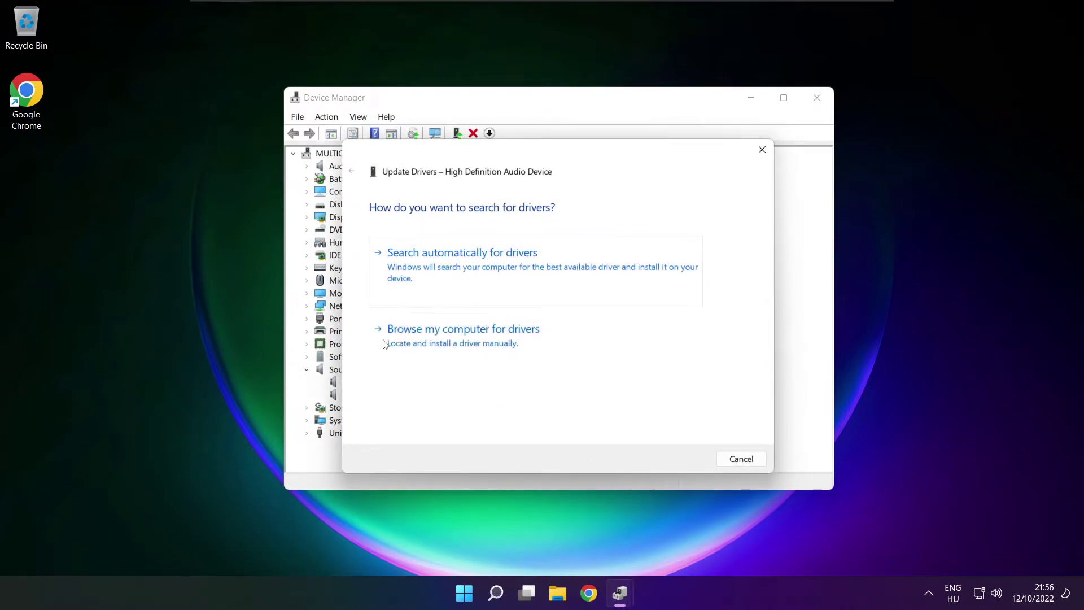
Reinstall the High Definition Audio Device driver from the on-computer list, confirming the warning
left_click(488, 344)
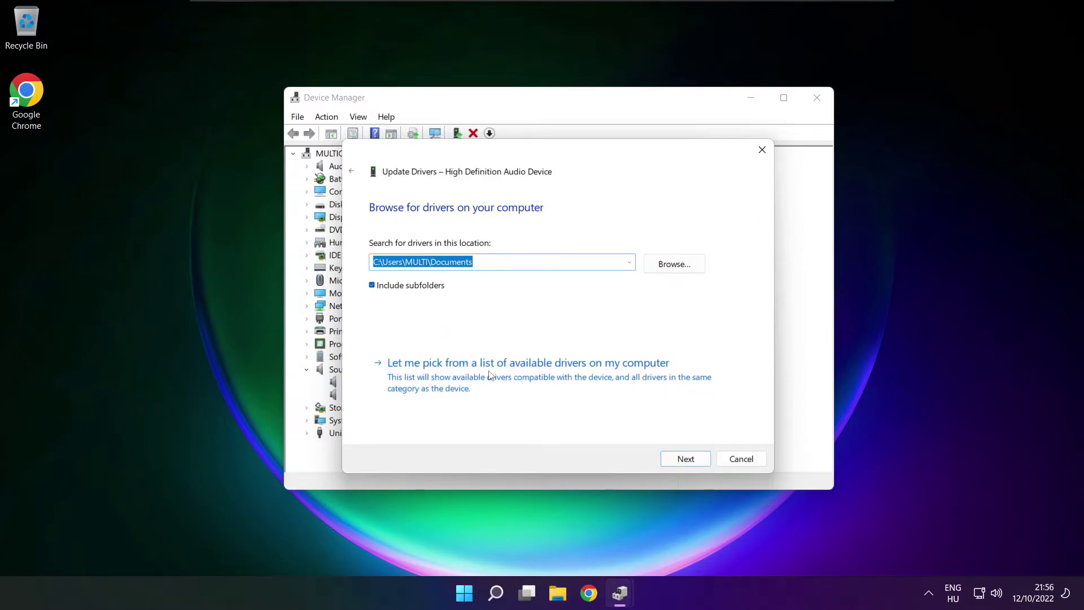
left_click(533, 385)
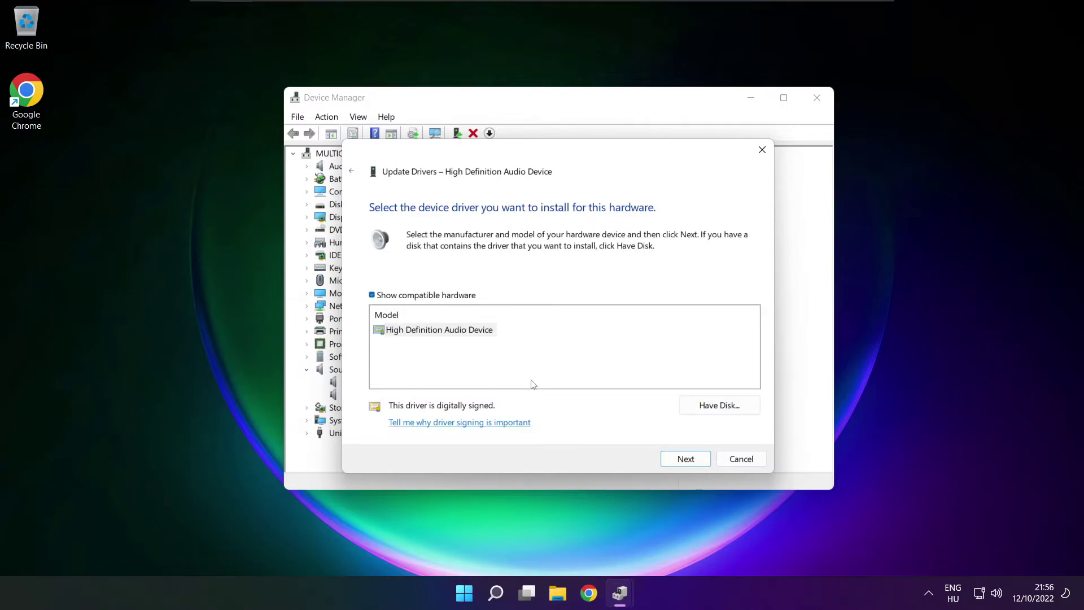
left_click(424, 333)
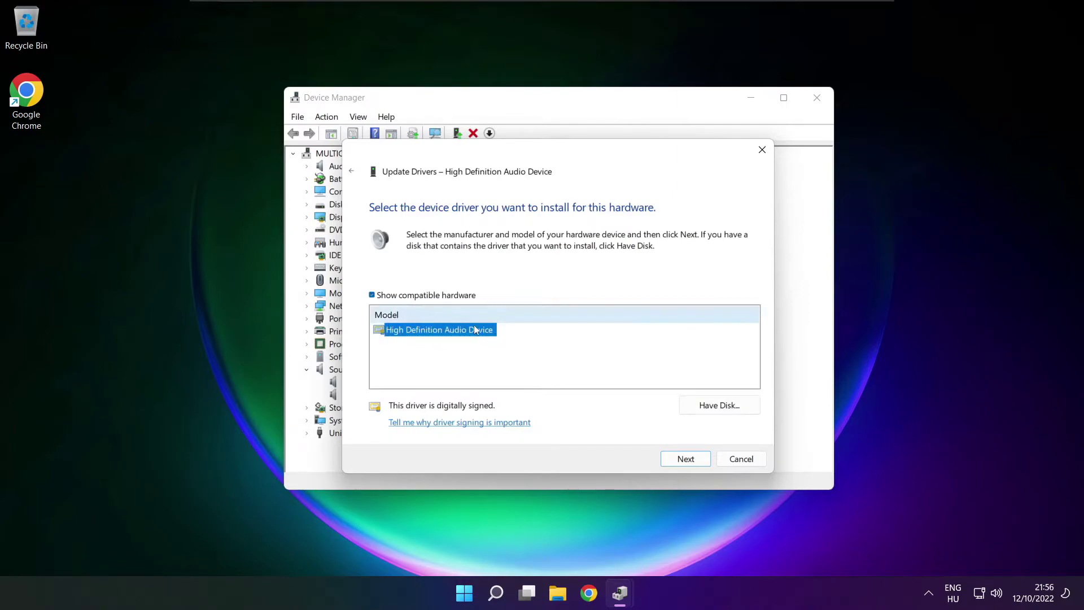
left_click(688, 461)
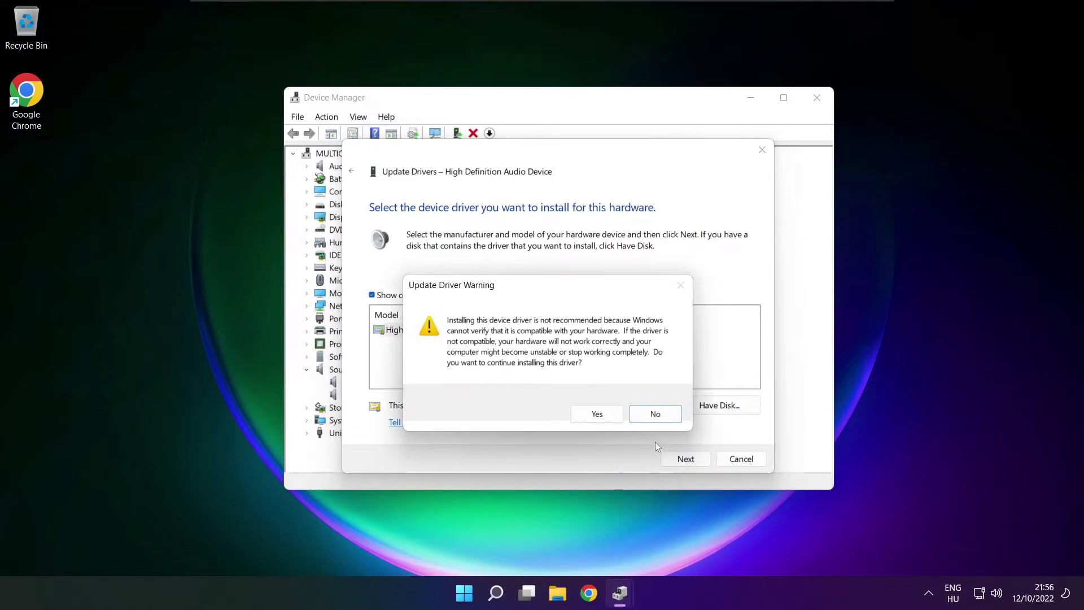
left_click(598, 414)
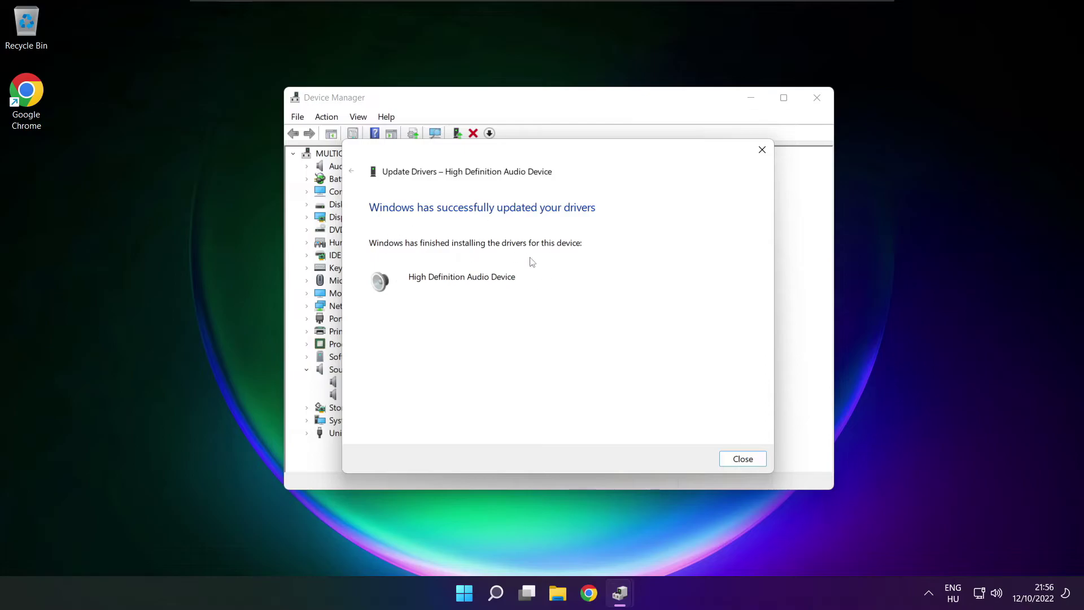
left_click(750, 463)
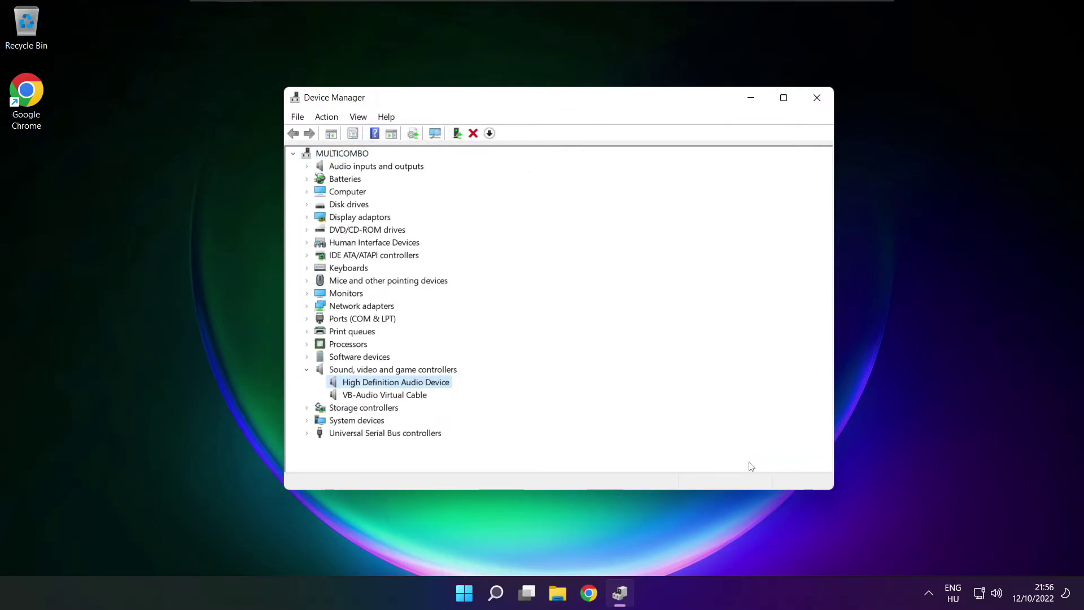
Close Device Manager and restart the PC from the Start power menu
left_click(818, 99)
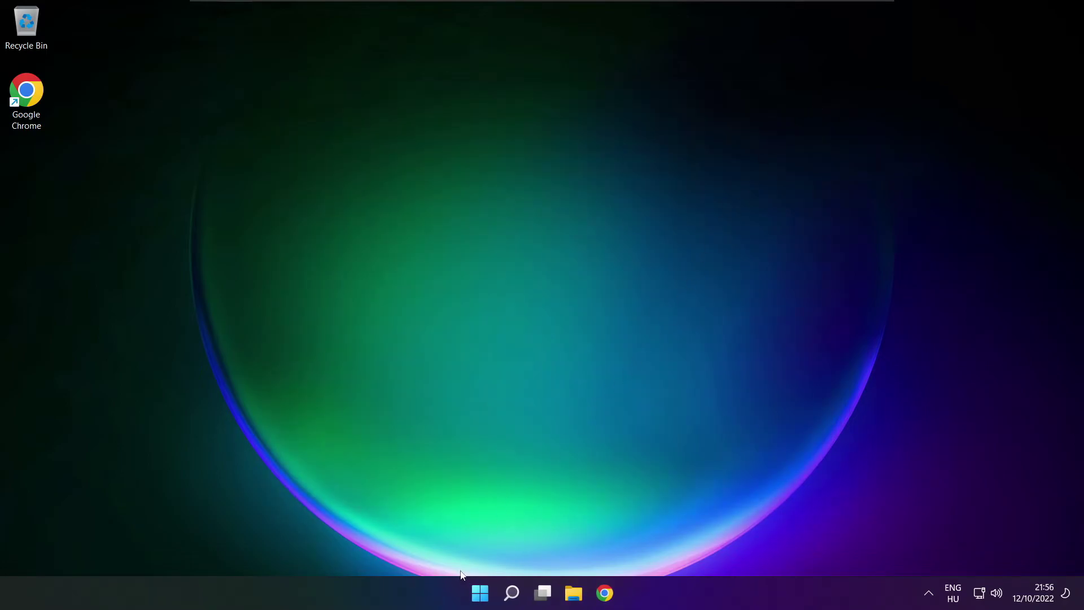
left_click(481, 591)
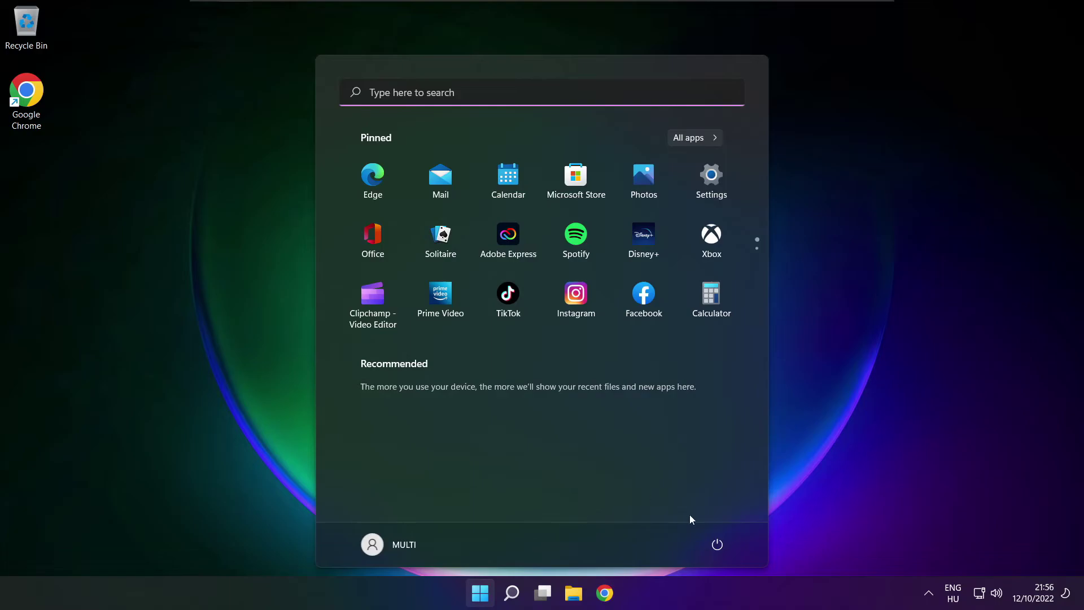
left_click(717, 543)
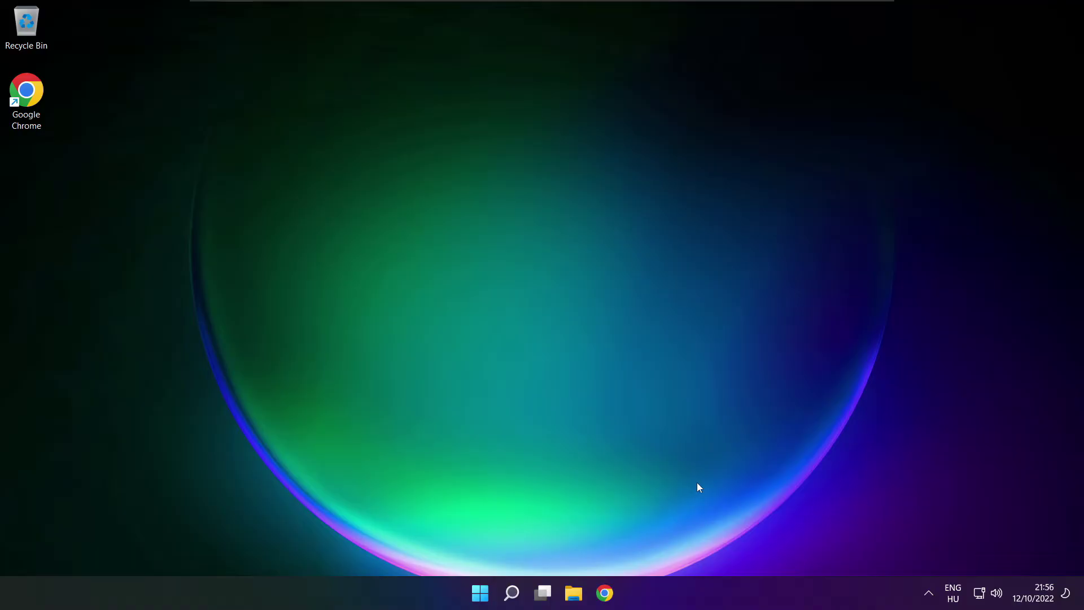
Open Sound settings from the volume icon and scroll down to the Advanced troubleshooting section
right_click(997, 593)
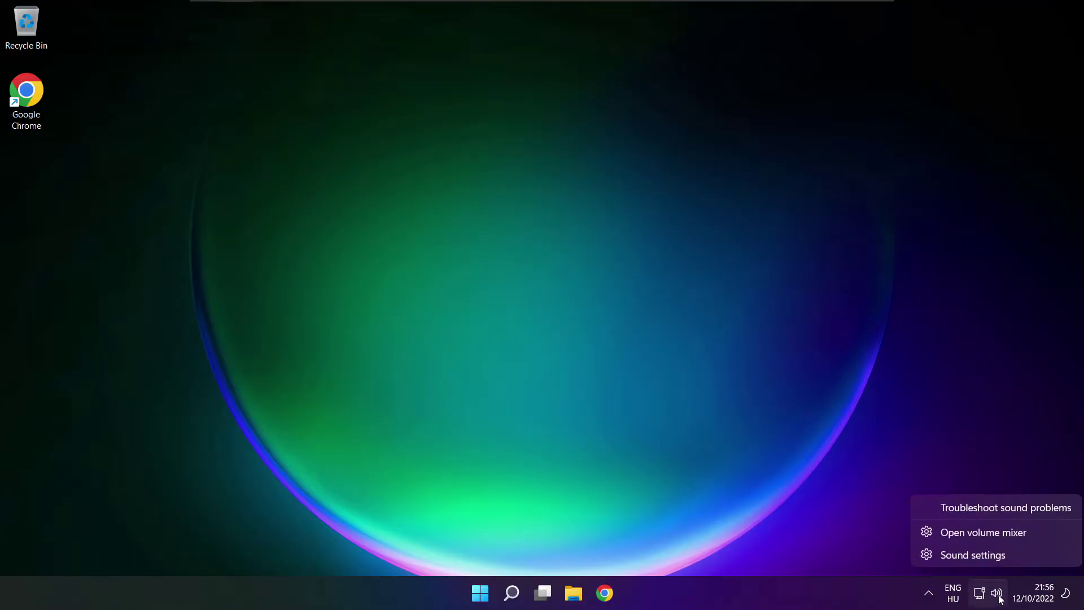
left_click(1013, 556)
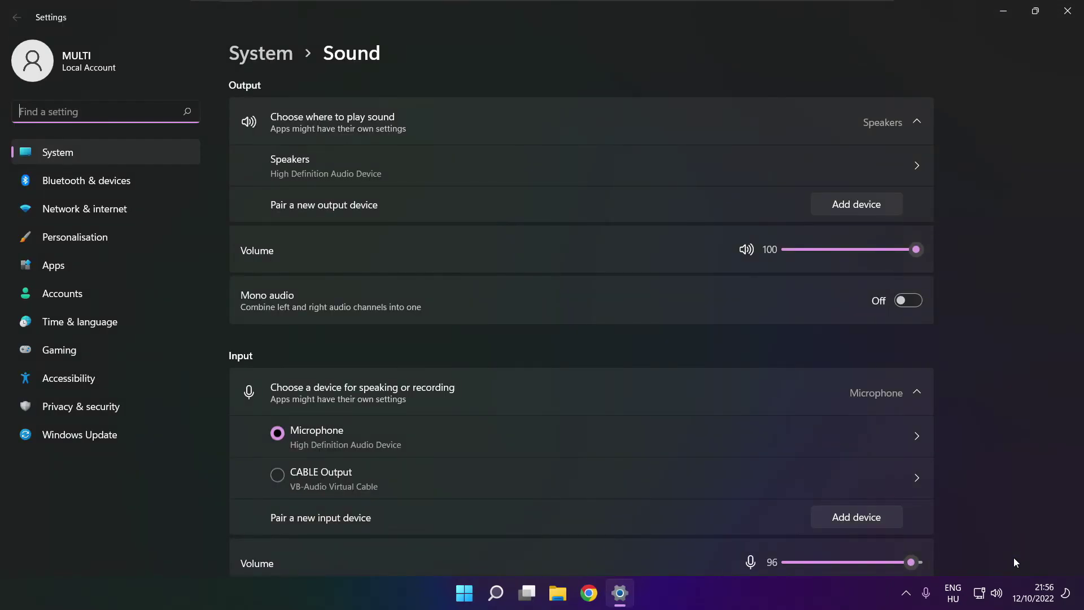
scroll(581, 322, "down", 6)
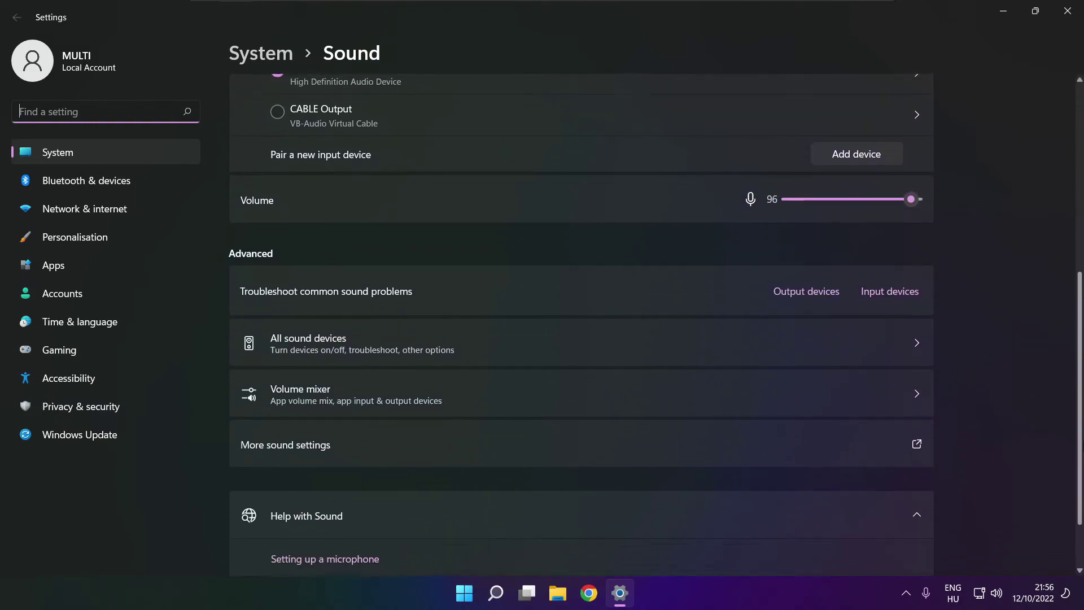
scroll(582, 322, "down", 1)
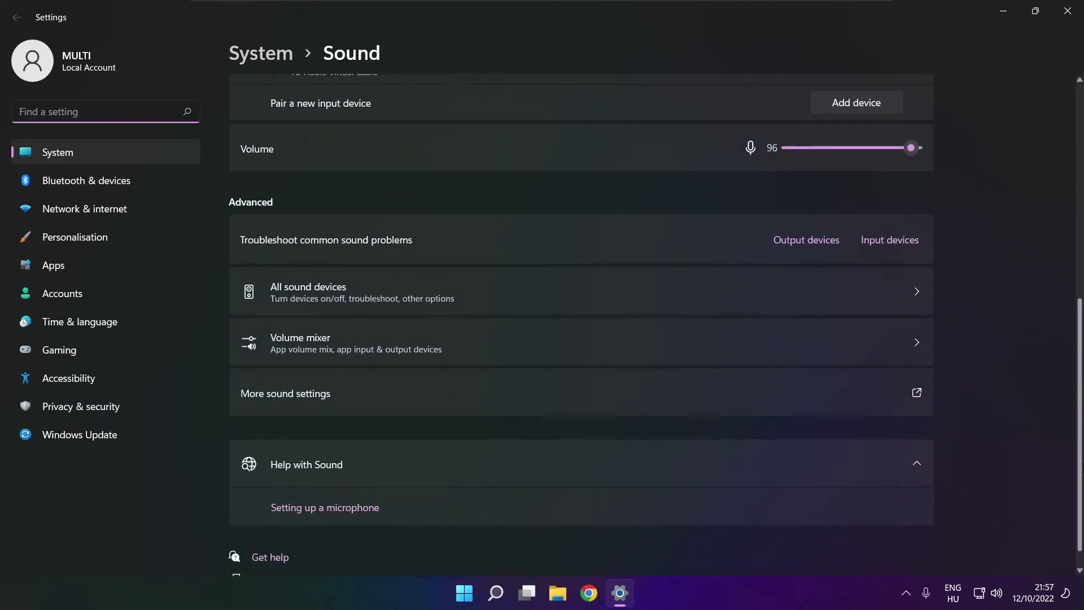
scroll(581, 322, "down", 1)
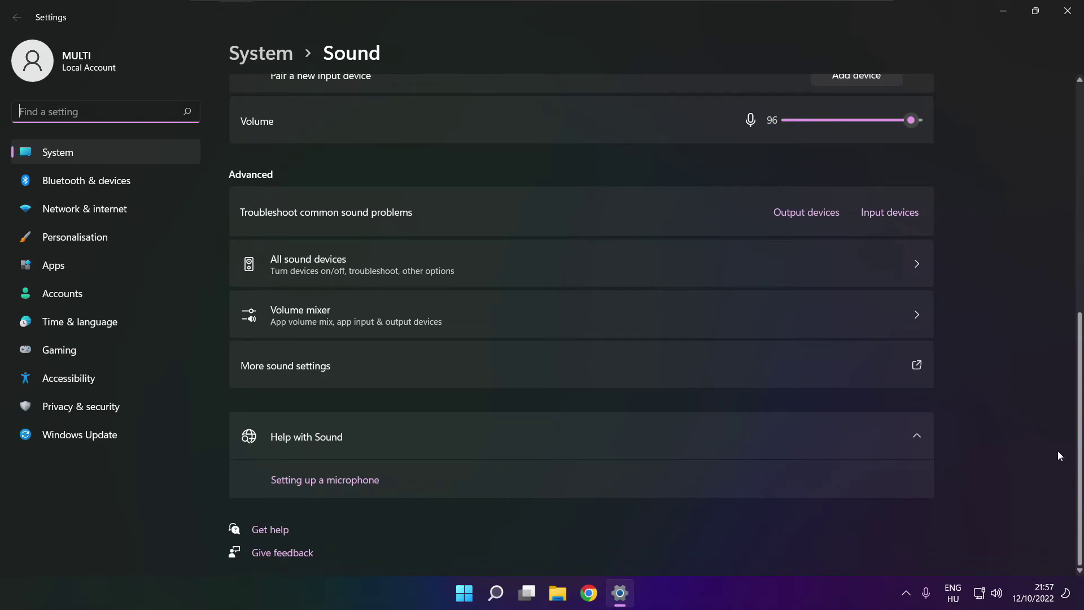
Launch the Playing Audio troubleshooter for output devices from the Sound page
left_click(811, 220)
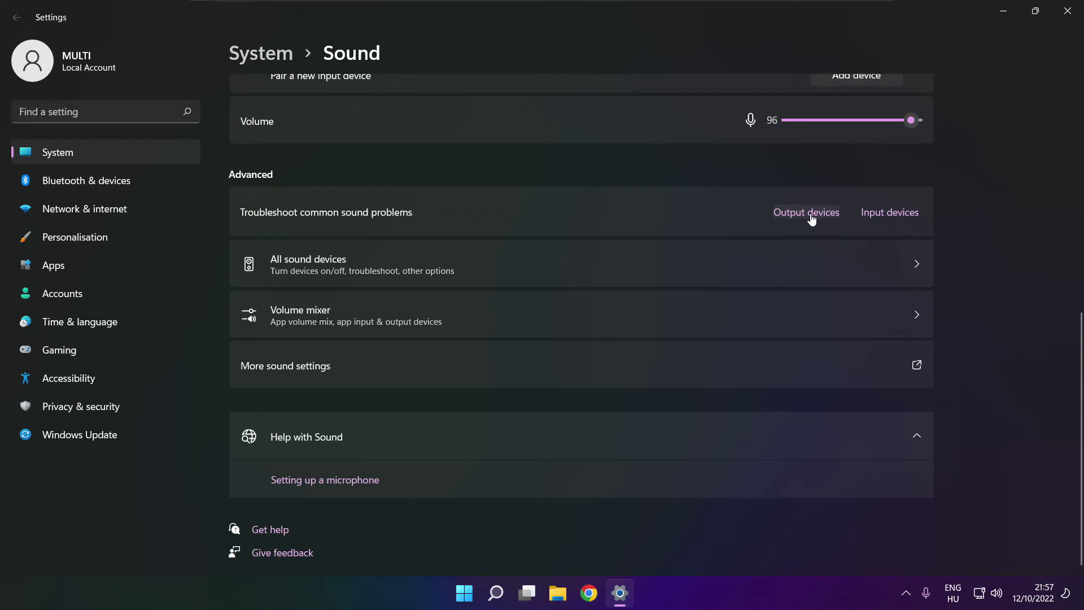